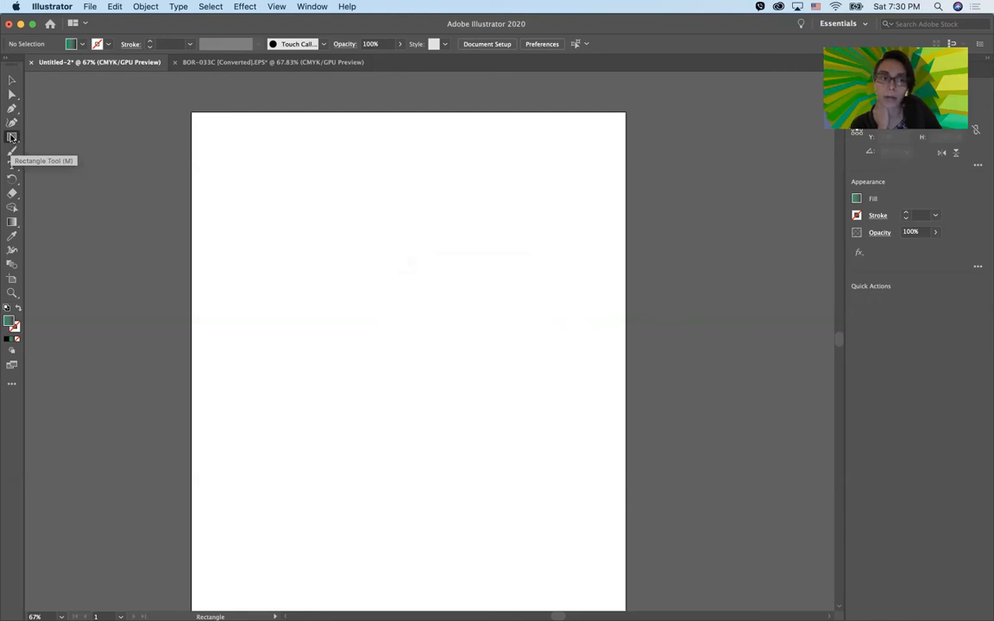
- Draw a square about 107 pt wide near the artboard's upper-left corner with the Rectangle tool
click(12, 137)
drag(227, 149, 342, 228)
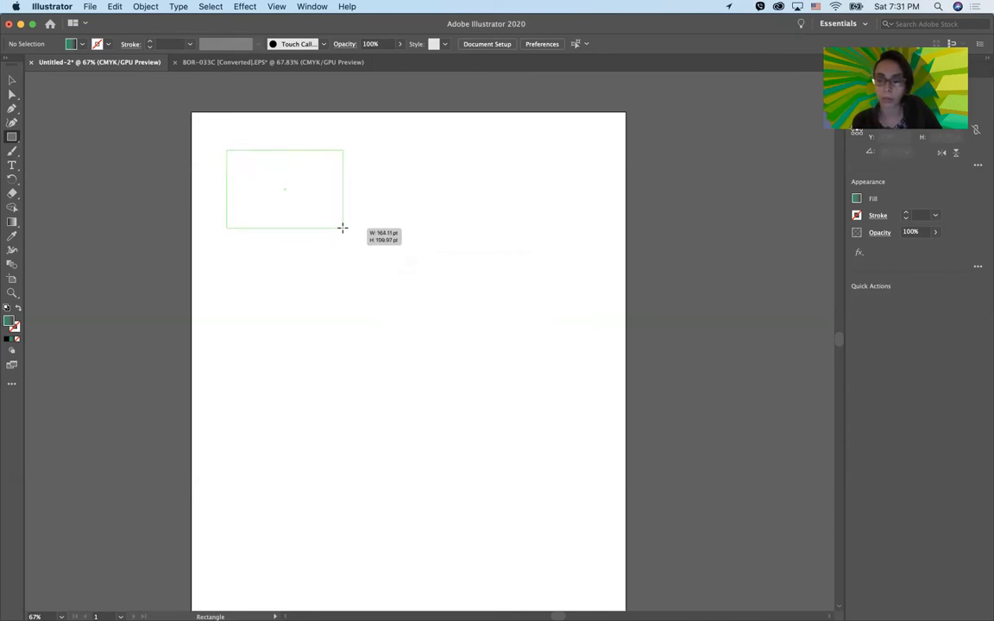
drag(342, 228, 302, 178)
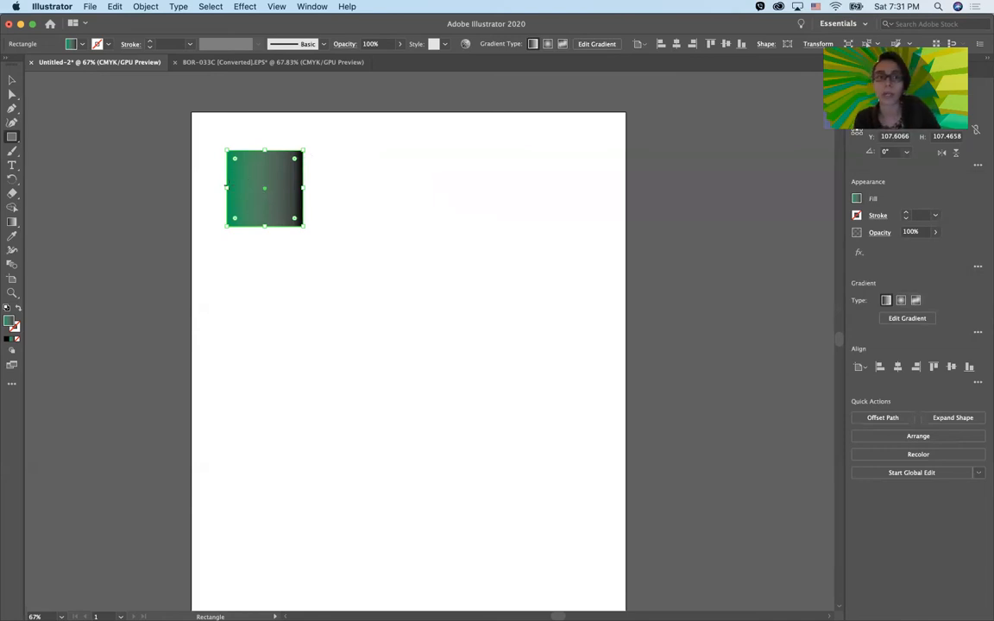
- Change the square's gradient fill to solid black
click(84, 47)
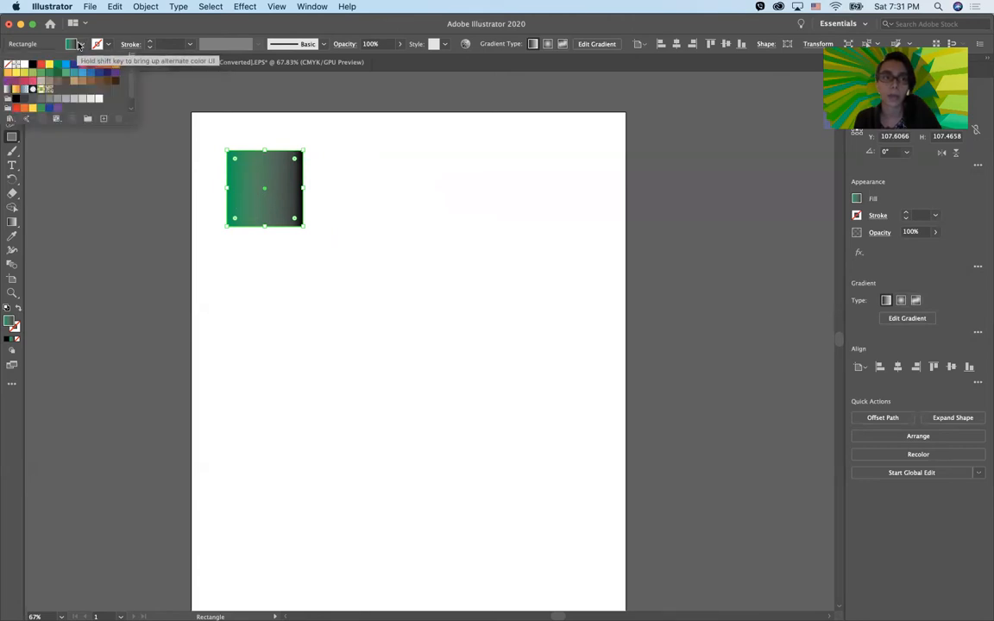
click(33, 64)
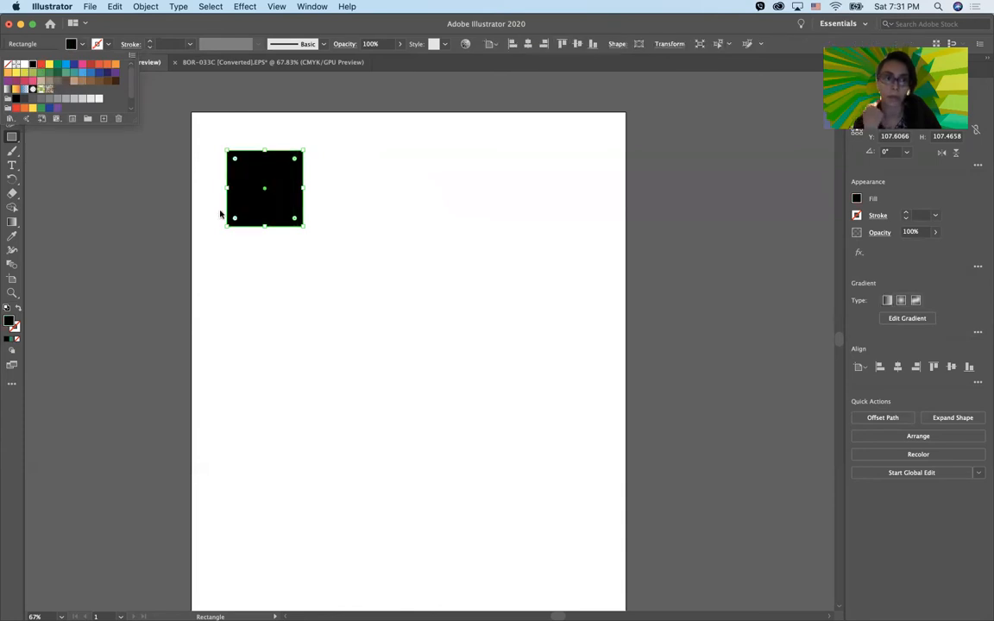
click(133, 247)
click(354, 221)
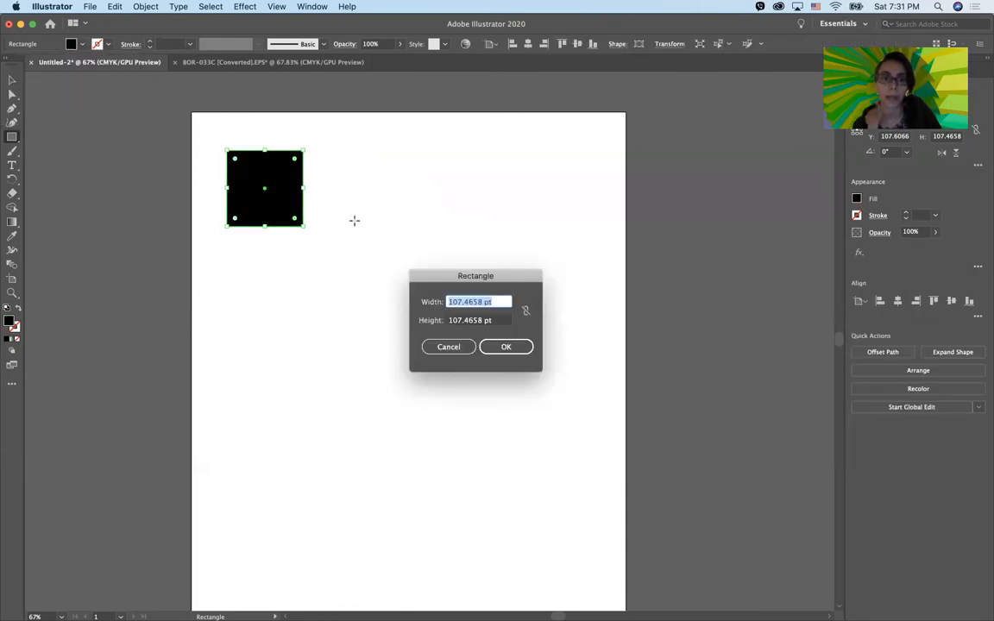
click(448, 346)
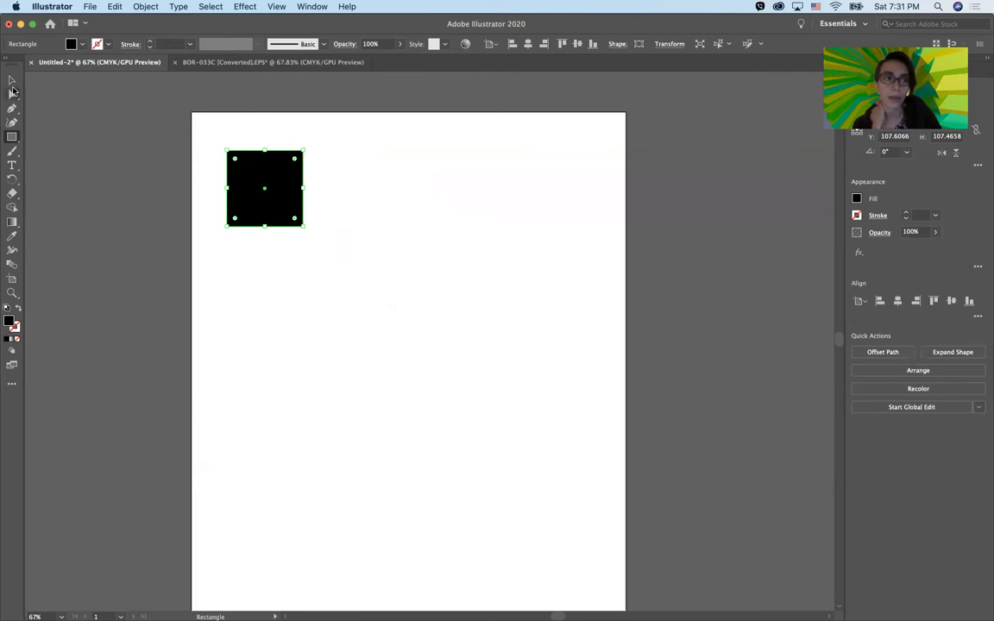
- Move the black square slightly up and enlarge it proportionally to about 206 pt per side
click(12, 80)
click(184, 154)
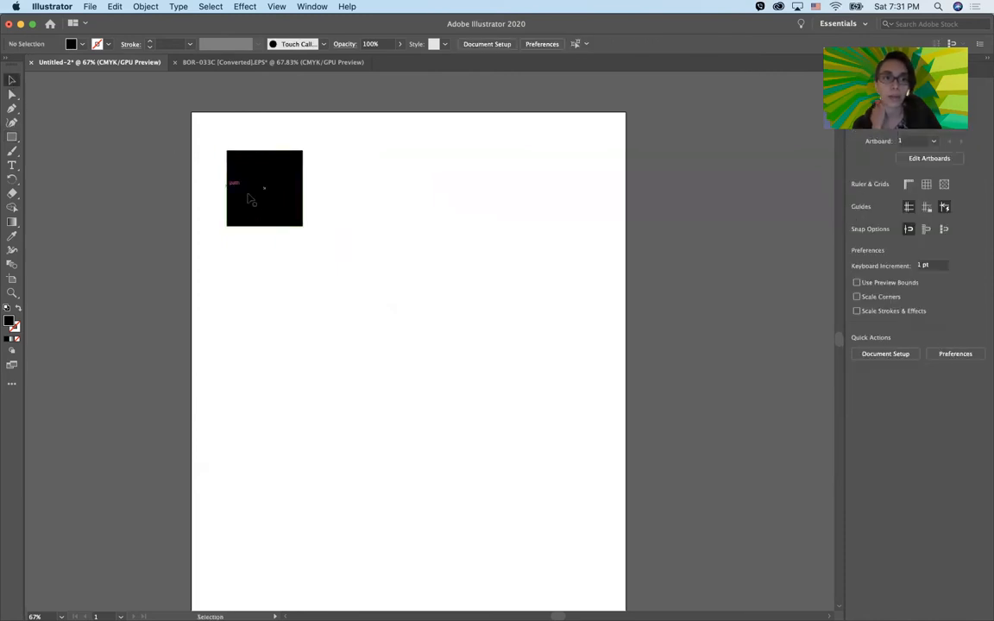
click(285, 179)
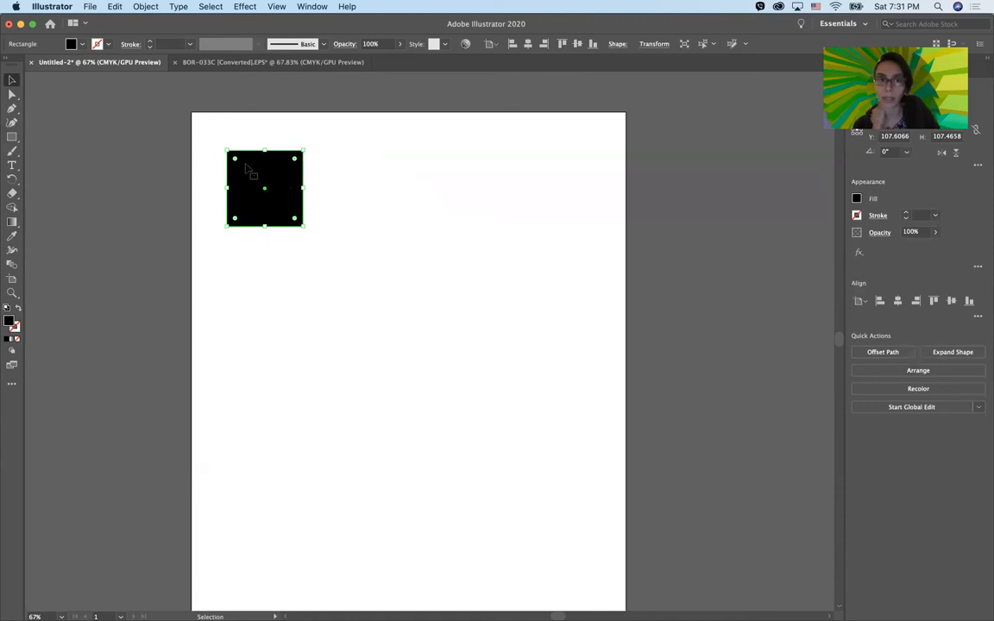
mouse_move(267, 171)
mouse_down()
mouse_move(335, 249)
mouse_move(386, 153)
mouse_move(274, 166)
mouse_up()
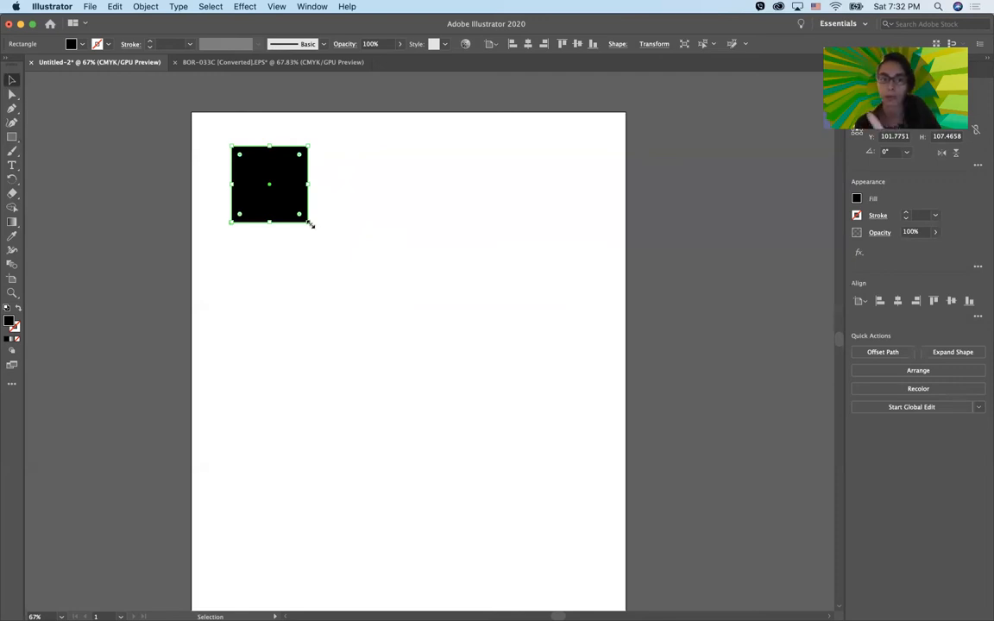
drag(310, 225, 477, 295)
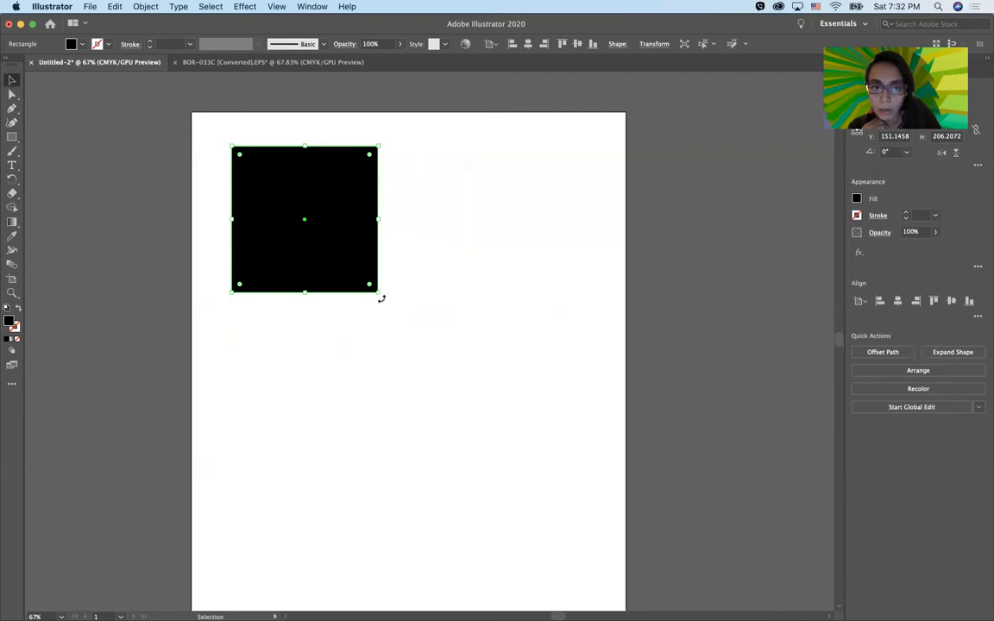
- Rotate the square to 210° and undo the rotation, keeping the square selected
drag(383, 297, 276, 212)
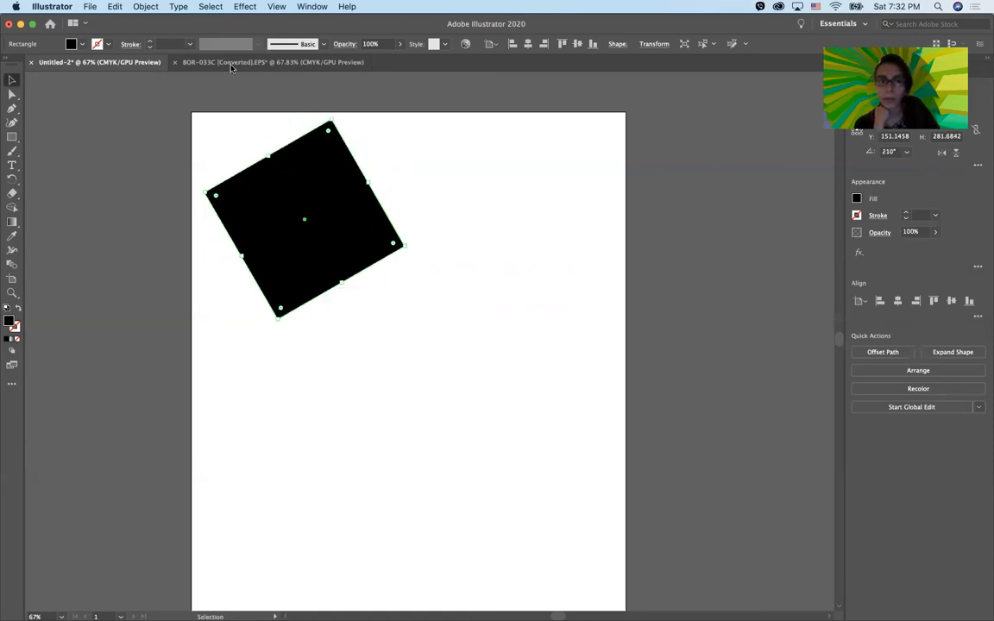
key(super+z)
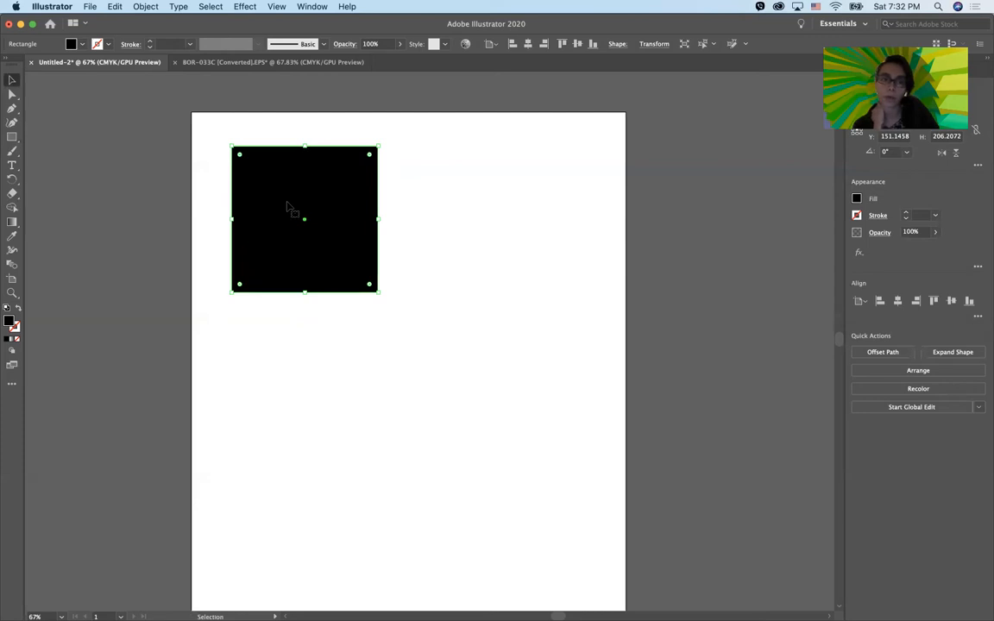
click(422, 172)
click(311, 196)
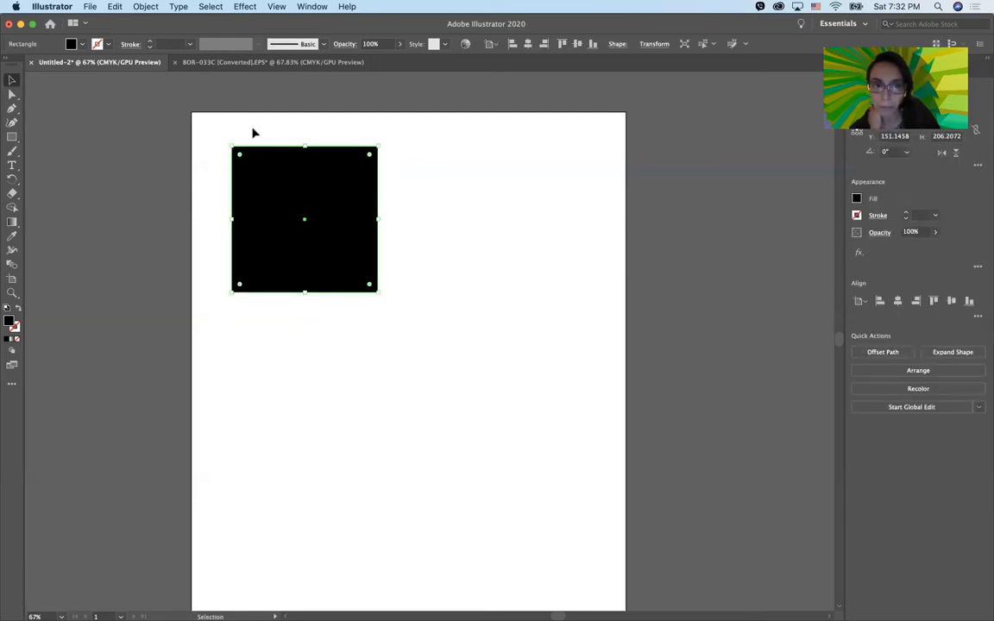
- Hide the bounding box and move the square around with only its anchor points shown
click(276, 7)
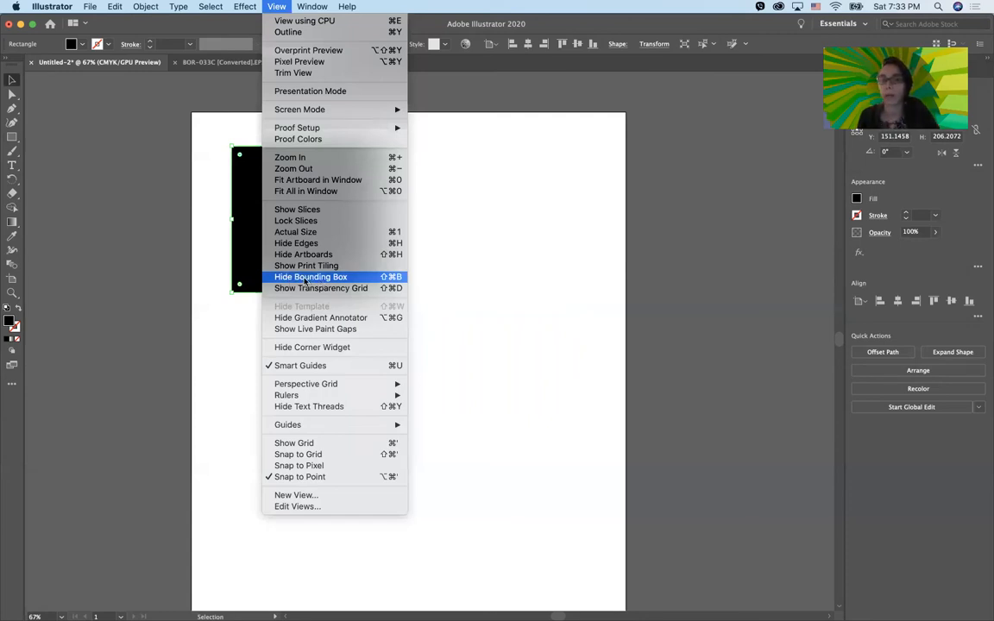
click(314, 278)
click(426, 310)
click(319, 261)
drag(375, 295, 401, 303)
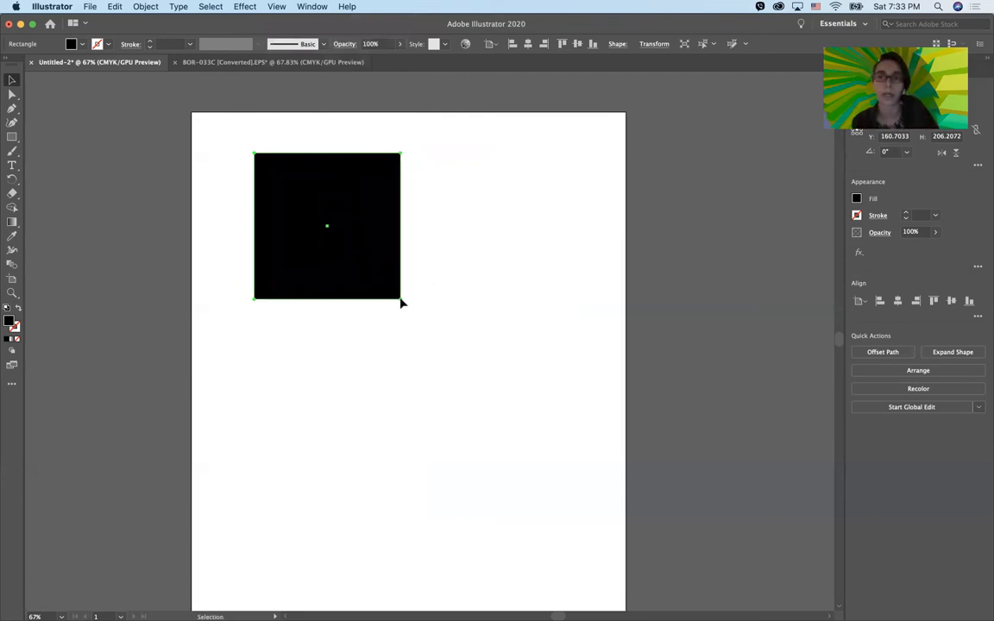
drag(327, 260, 308, 251)
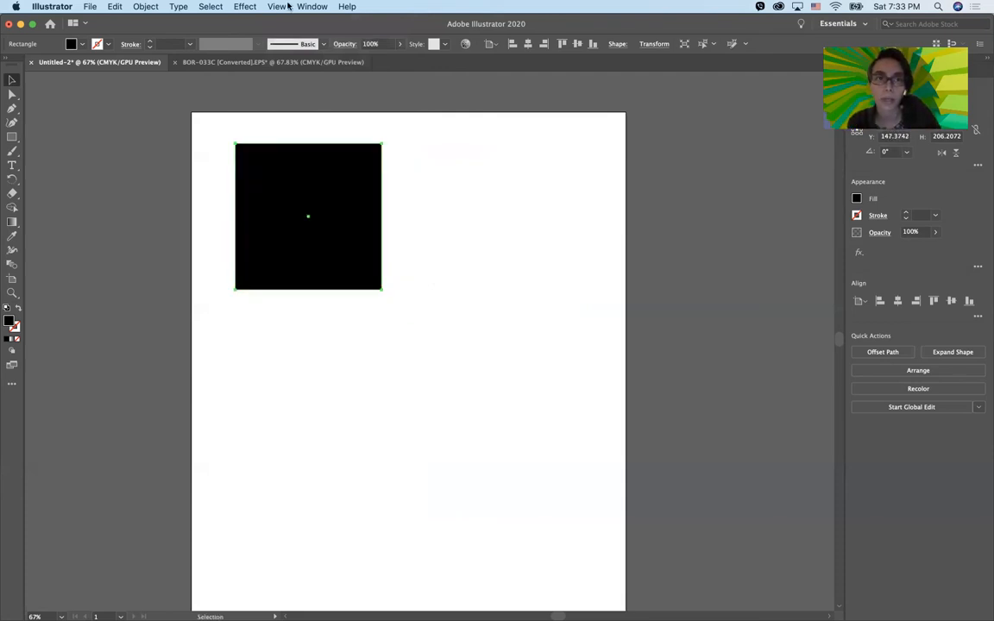
- Show the bounding box again and shift the square slightly left, to about X 149 pt
click(275, 7)
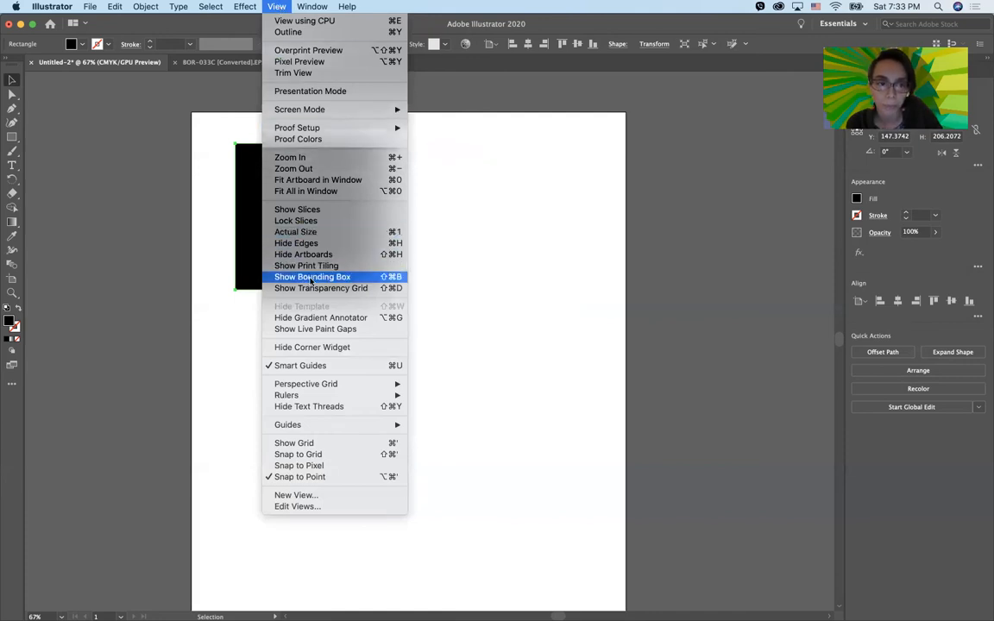
click(311, 277)
click(460, 277)
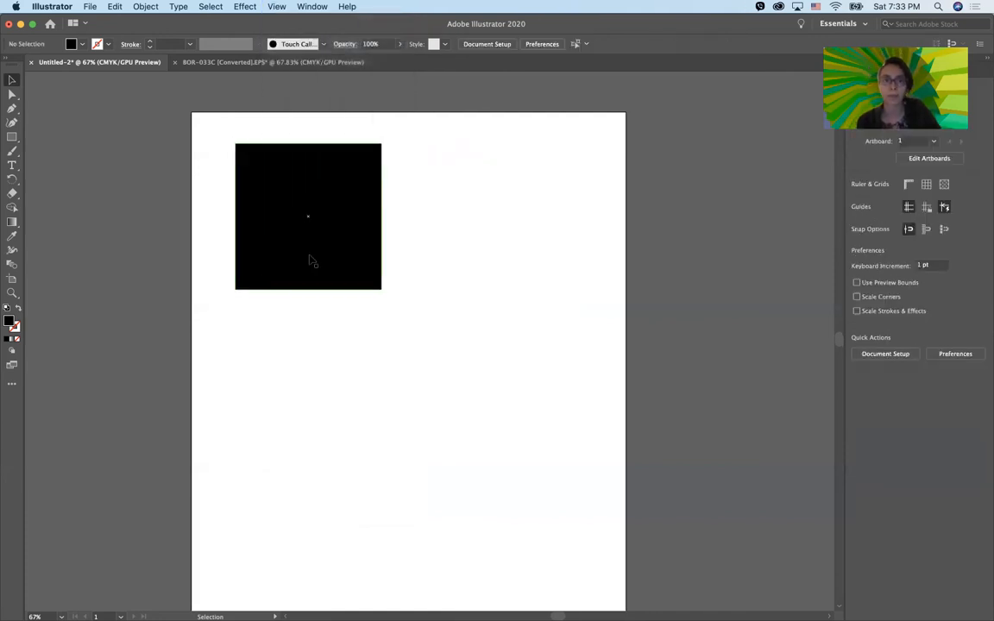
drag(299, 262, 288, 264)
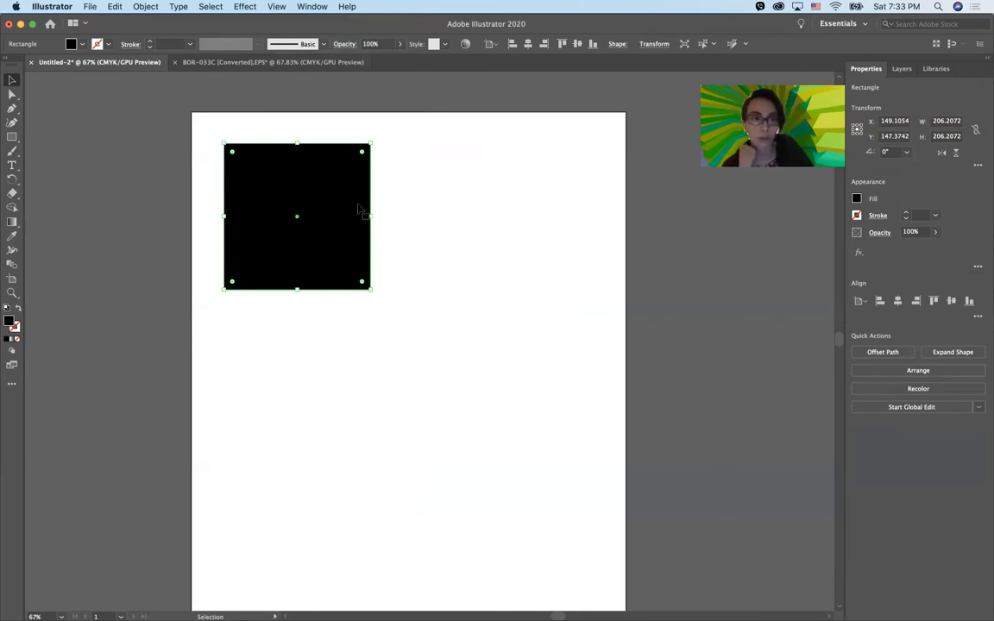
- Pull only the square's upper-right anchor point outward with the Direct Selection tool
click(11, 95)
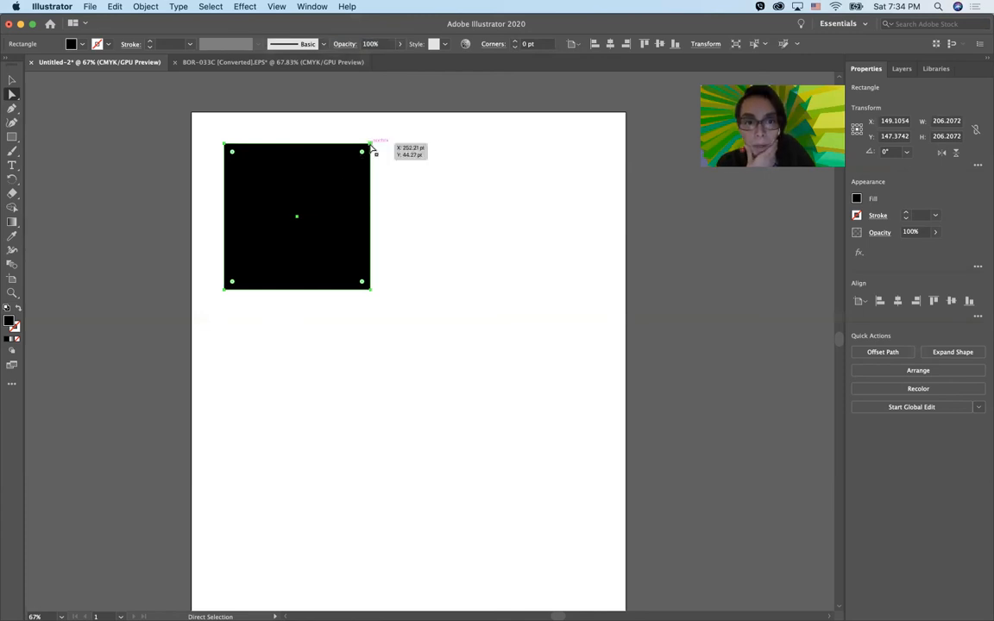
click(371, 145)
drag(373, 147, 449, 155)
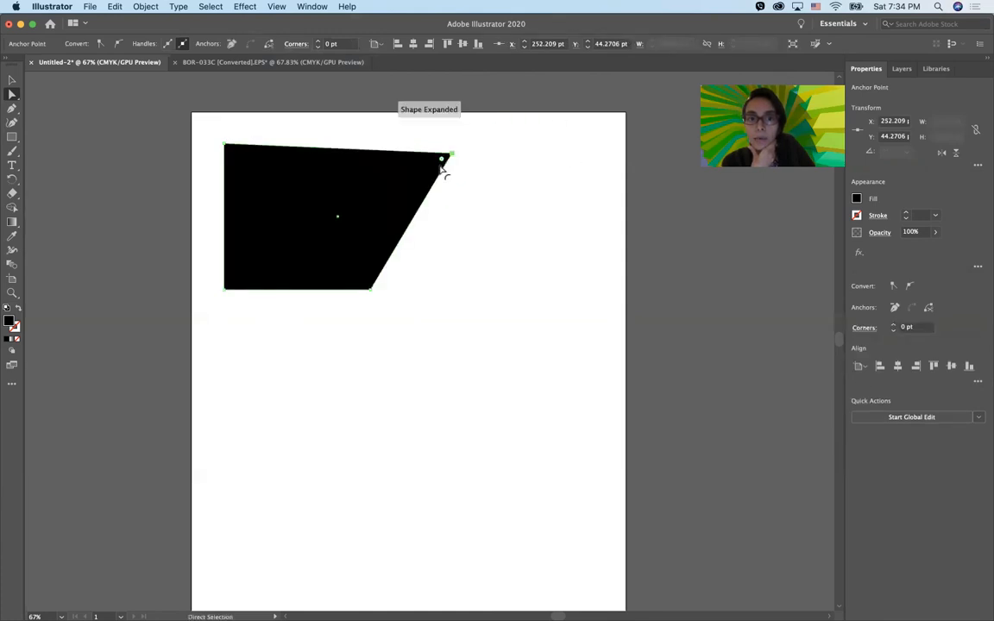
- Try moving the lower-right anchor point inward and rounding that corner, and undo all the anchor edits
drag(372, 289, 346, 258)
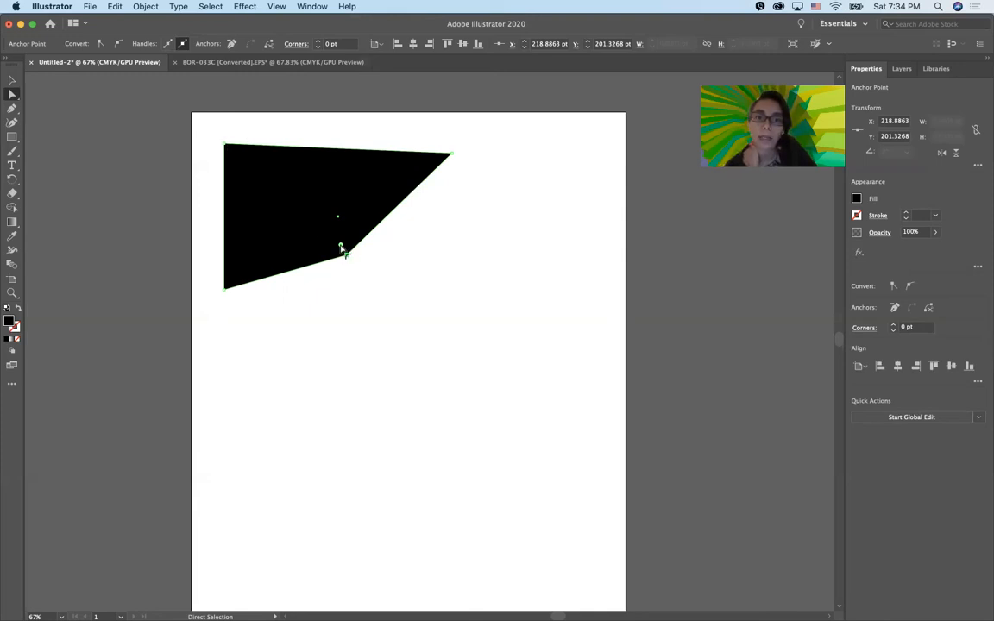
drag(341, 248, 248, 98)
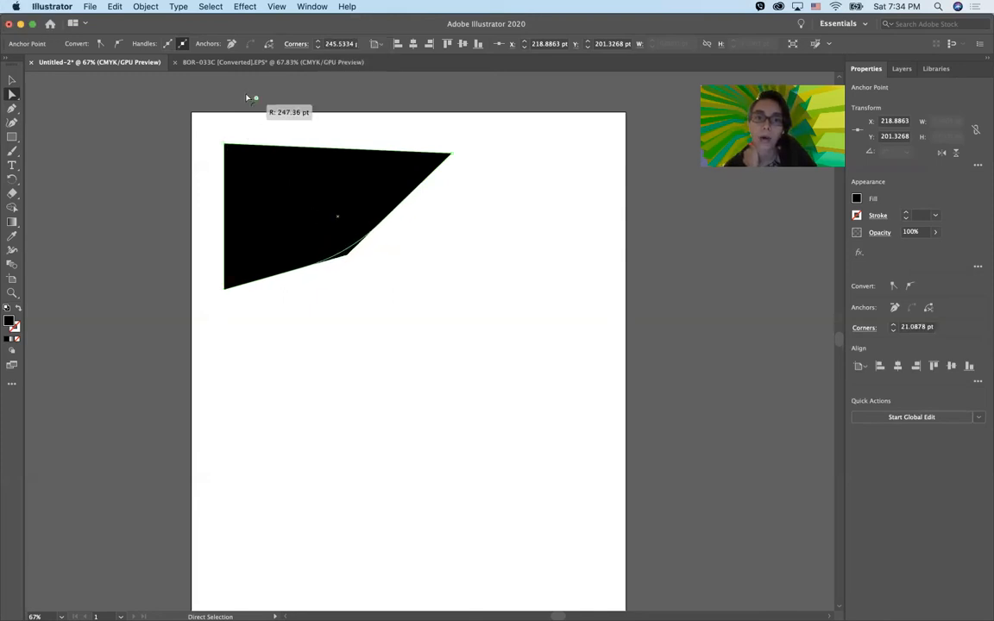
key(super+z)
key(super+z)
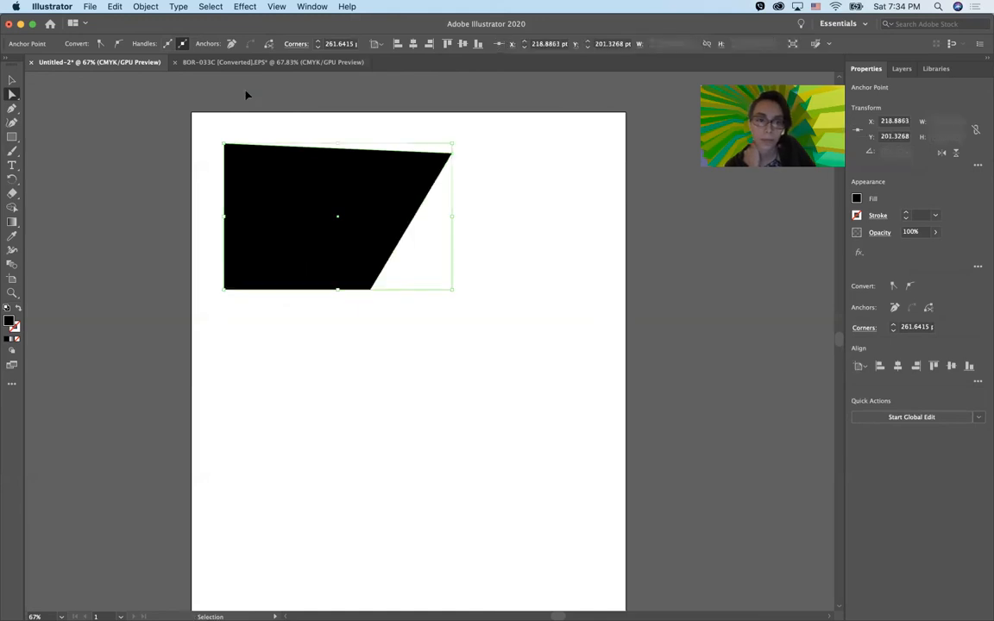
key(super+z)
key(a)
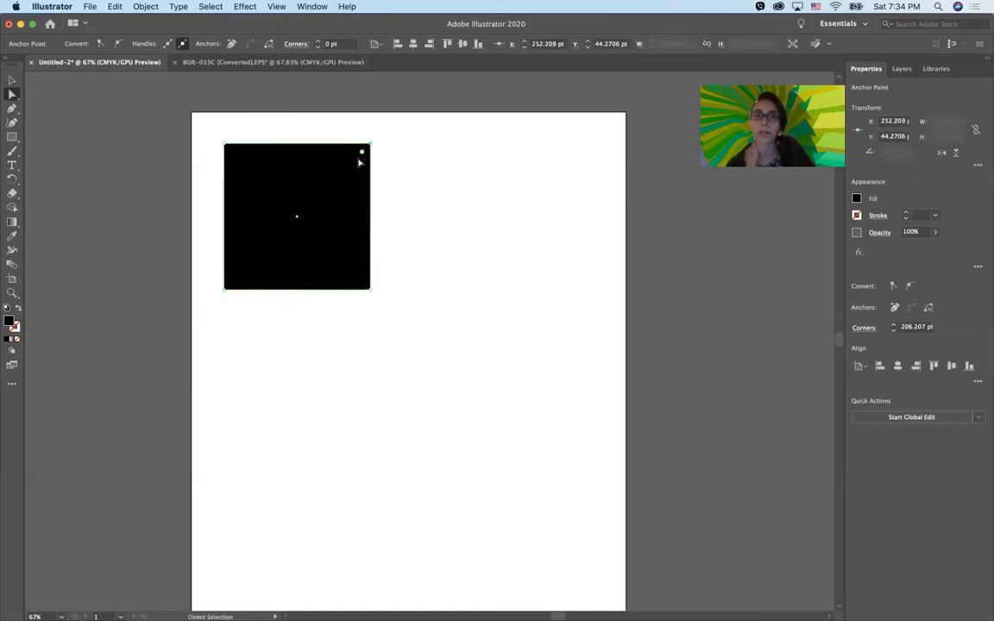
- Round the square's upper-right and upper-left corners individually to a radius of about 81 pt each
drag(362, 156, 312, 202)
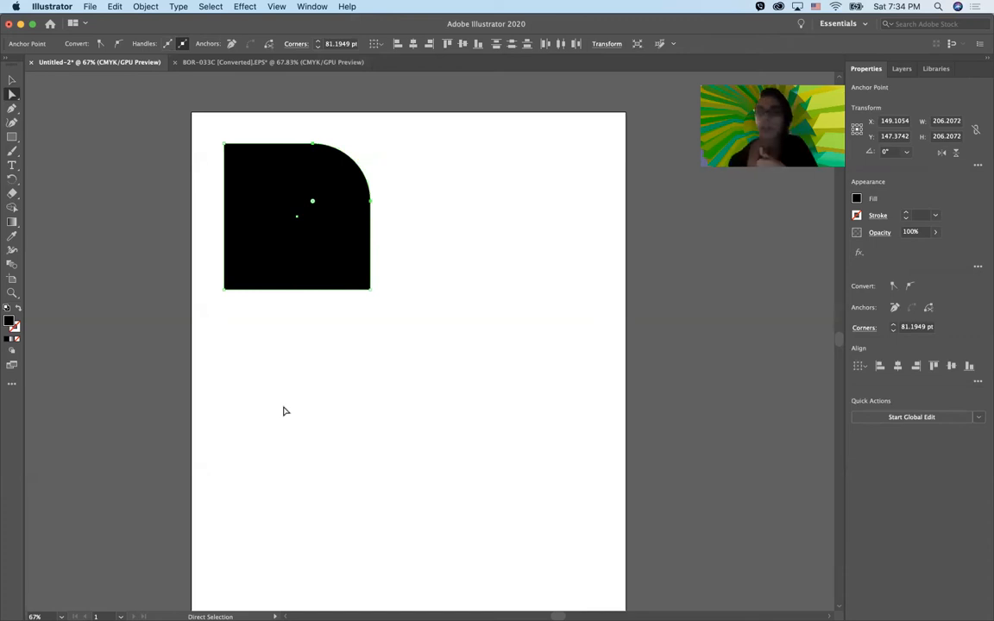
click(224, 147)
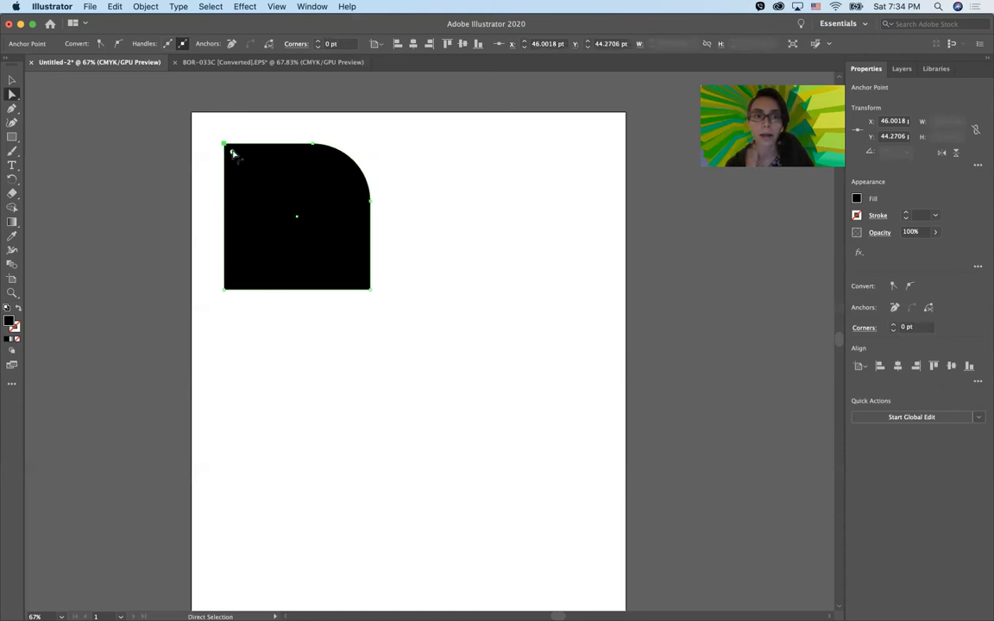
drag(233, 153, 287, 200)
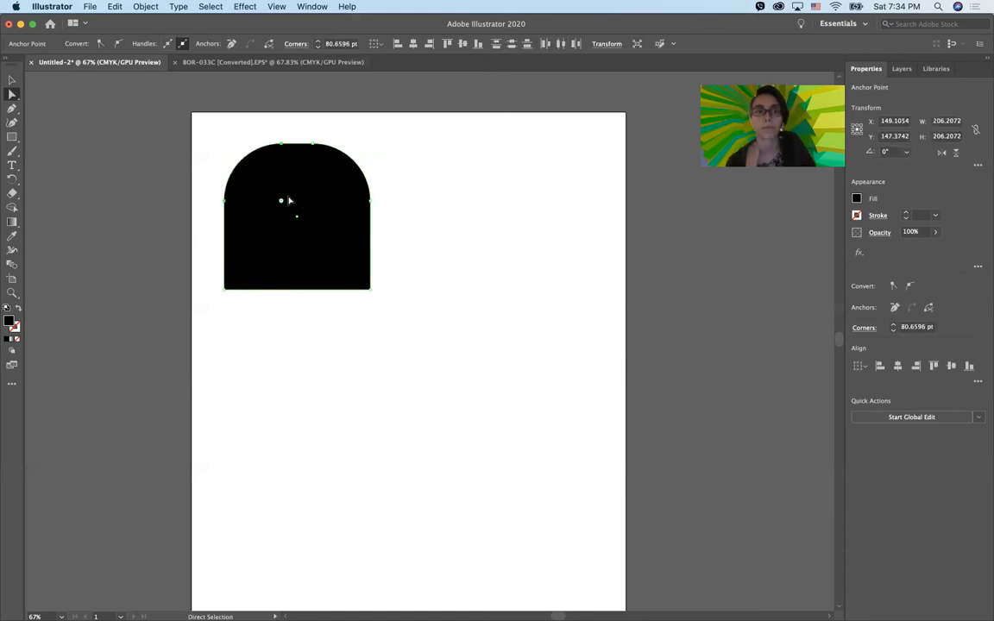
click(442, 198)
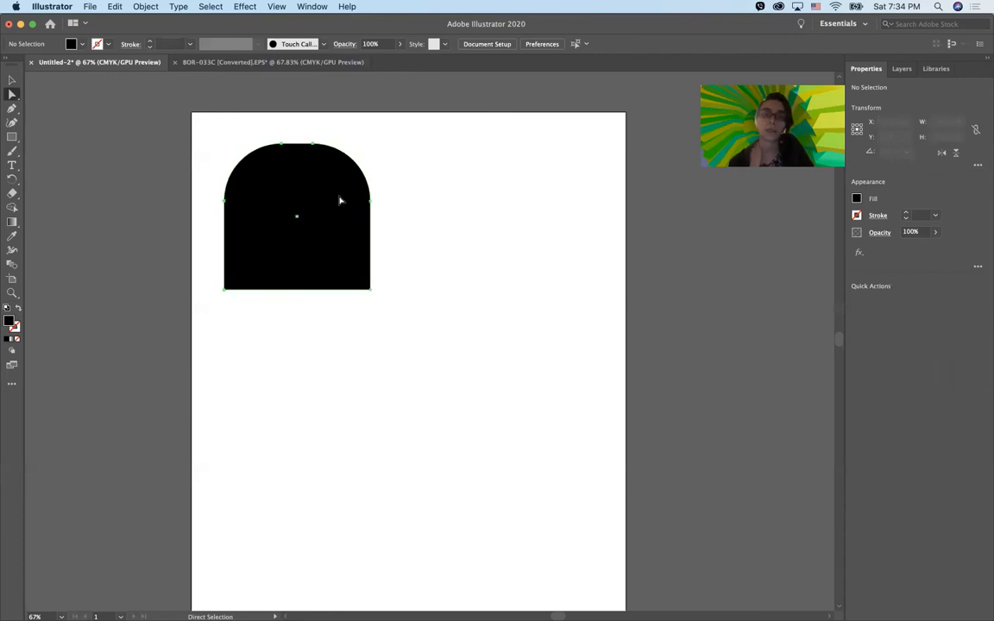
- Make the Background layer with the whale drawing visible and delete the rounded black square
click(282, 160)
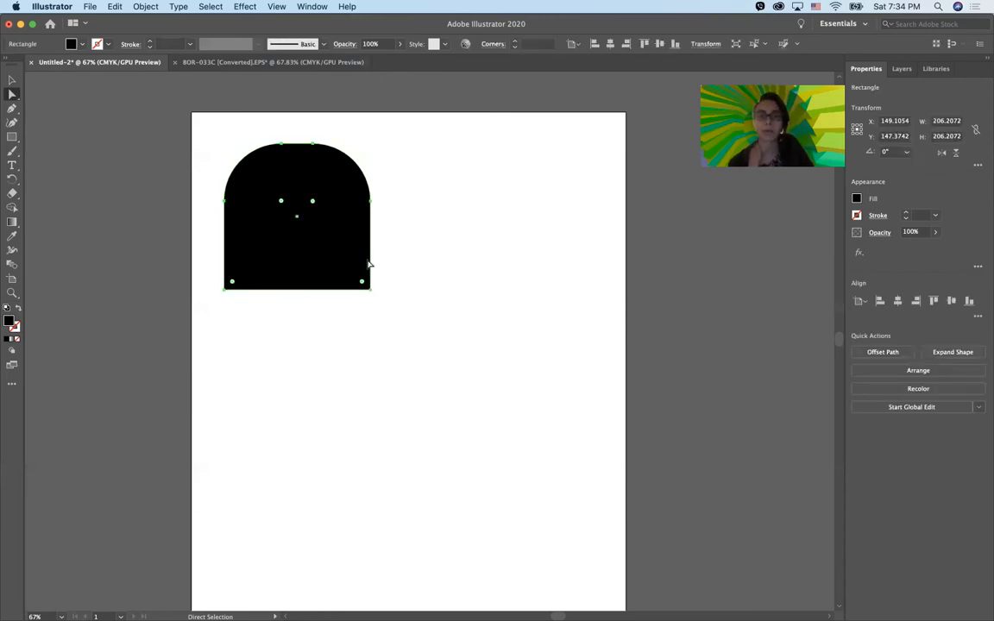
click(902, 69)
click(854, 100)
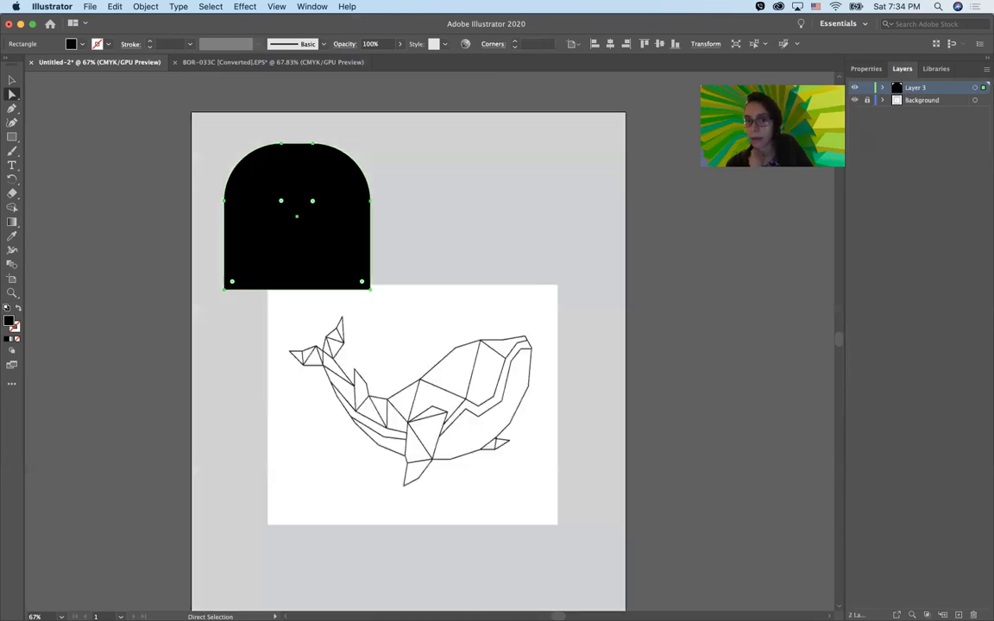
key(Delete)
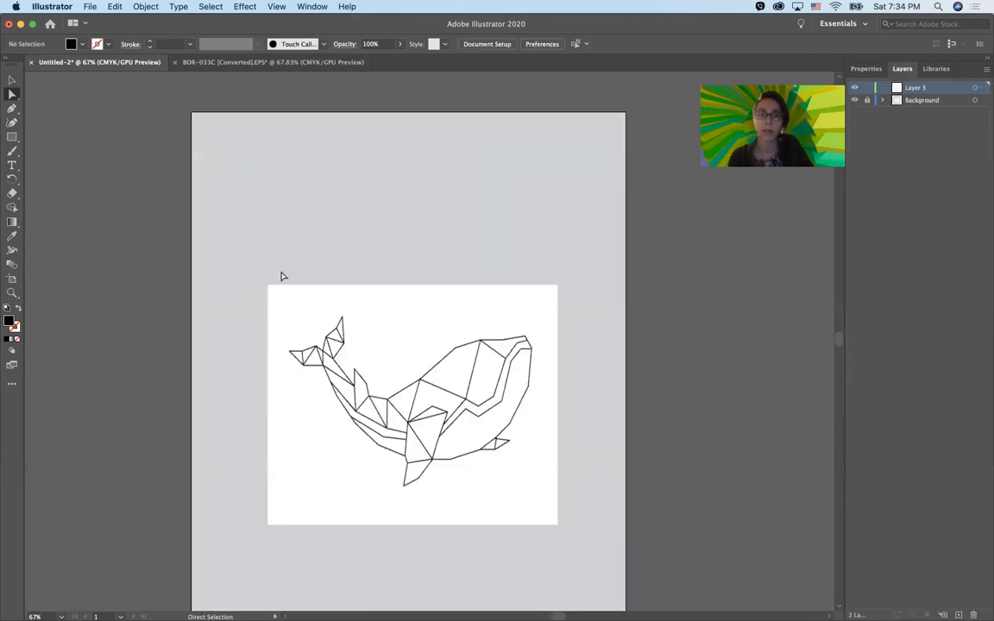
- Examine the whale line drawing up close and frame the whole drawing in view
alt+scroll(237, 300, up, 5)
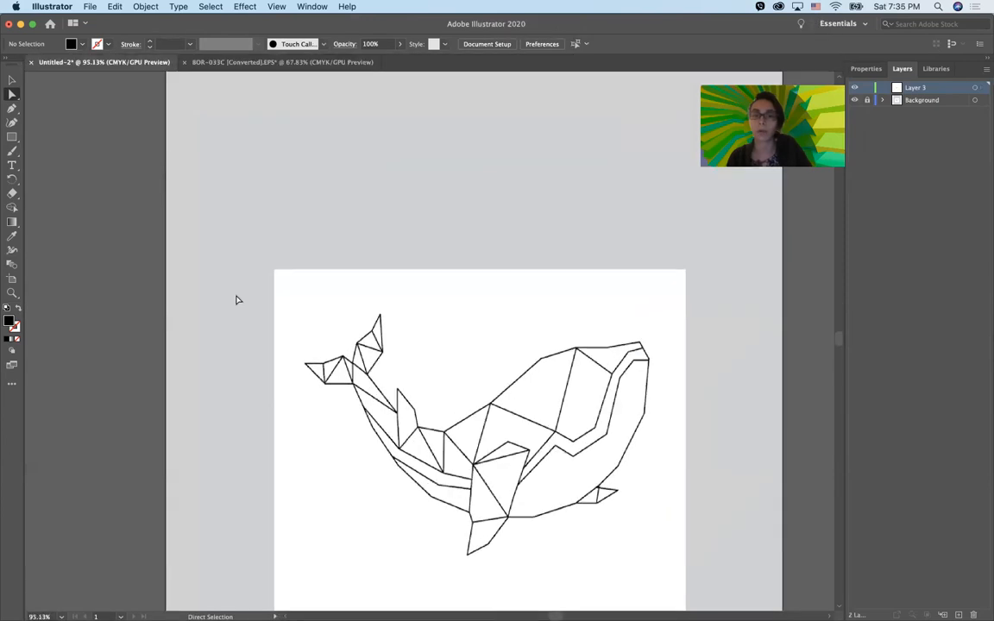
alt+scroll(238, 300, up, 1)
scroll(239, 301, down, 4)
scroll(238, 300, right, 6)
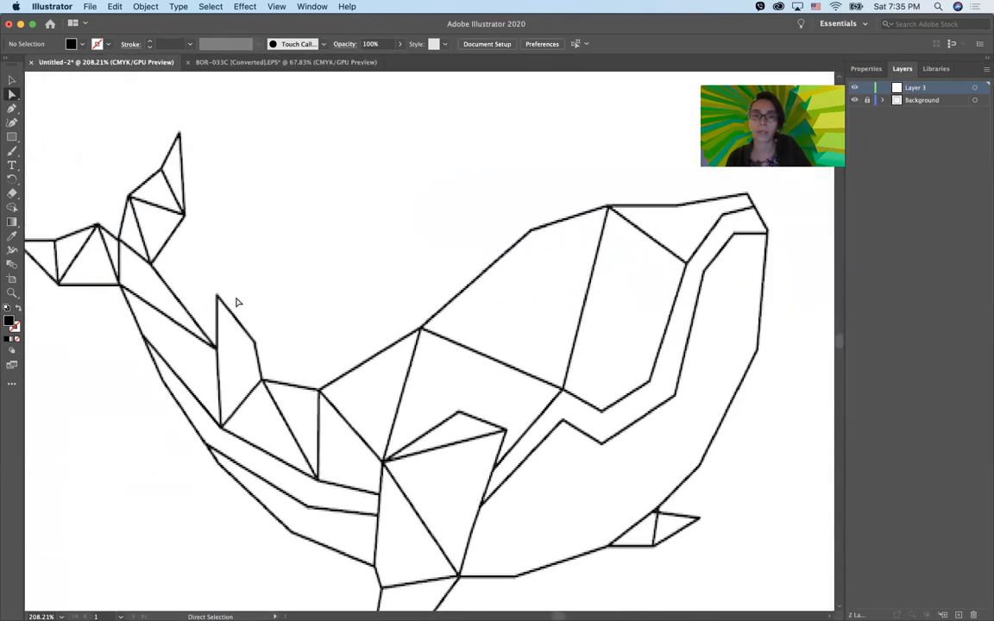
alt+scroll(238, 301, down, 3)
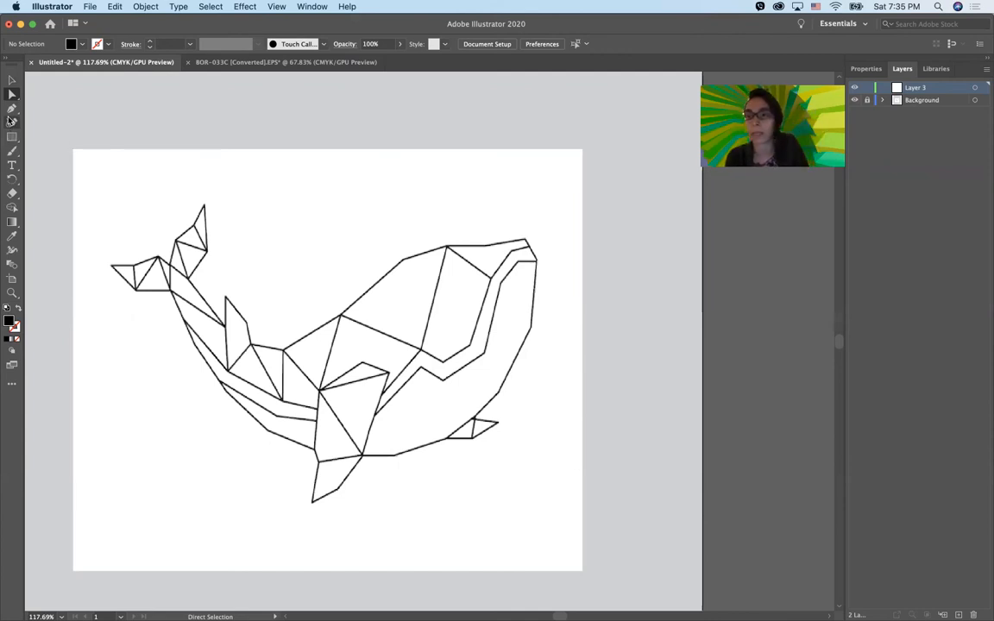
- Draw a rectangle about 109 by 115 pt over the whale's upper back and fill it with light blue
click(13, 136)
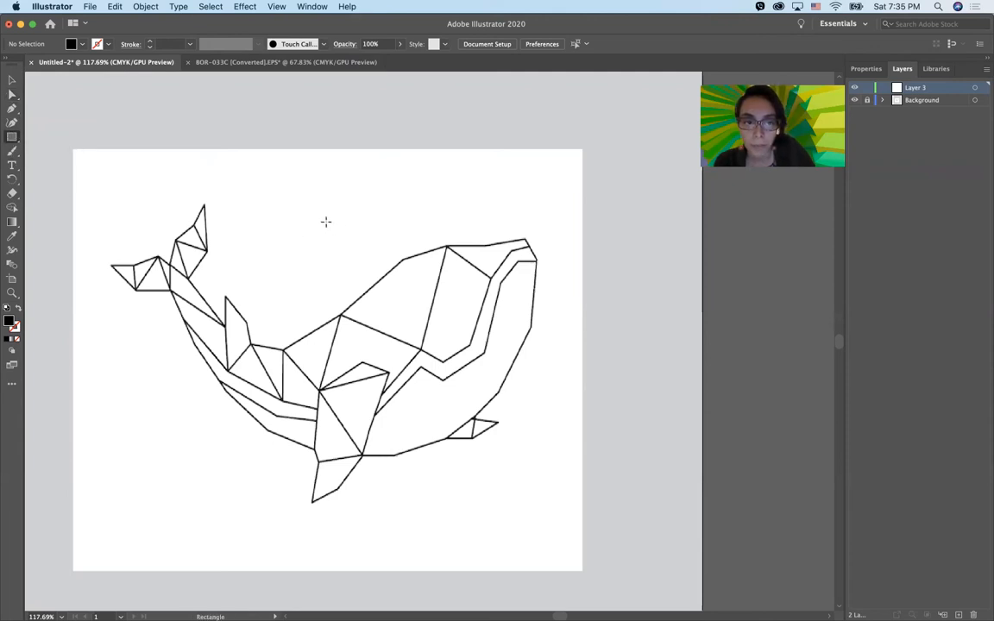
drag(322, 227, 456, 367)
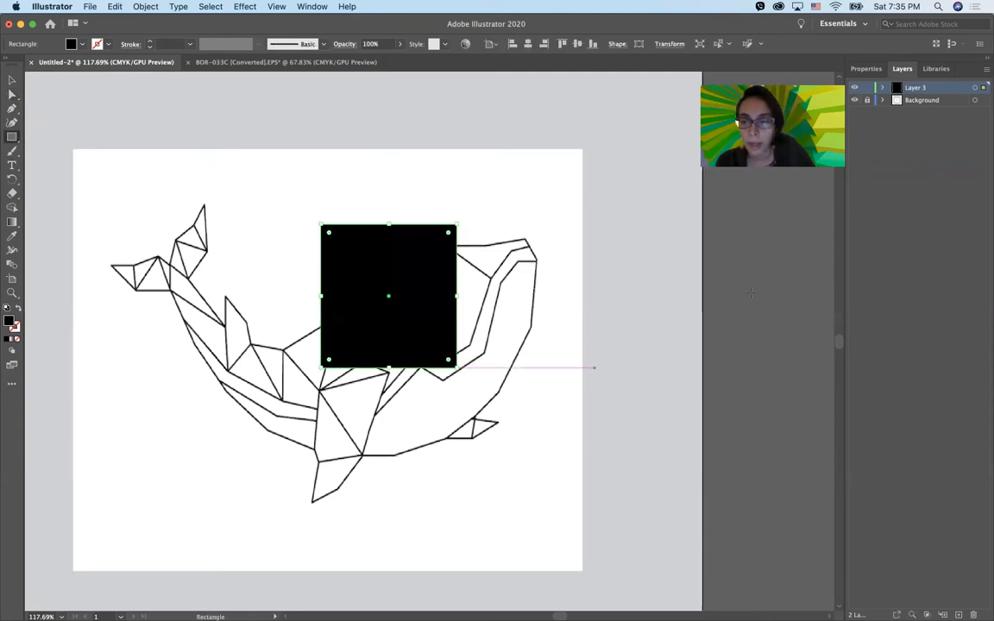
click(82, 45)
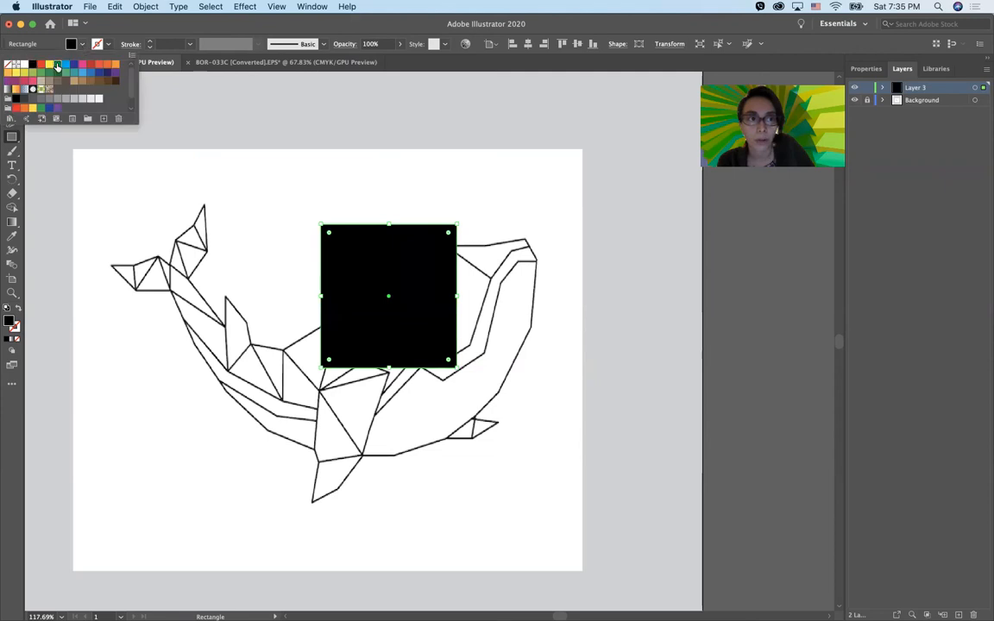
click(57, 64)
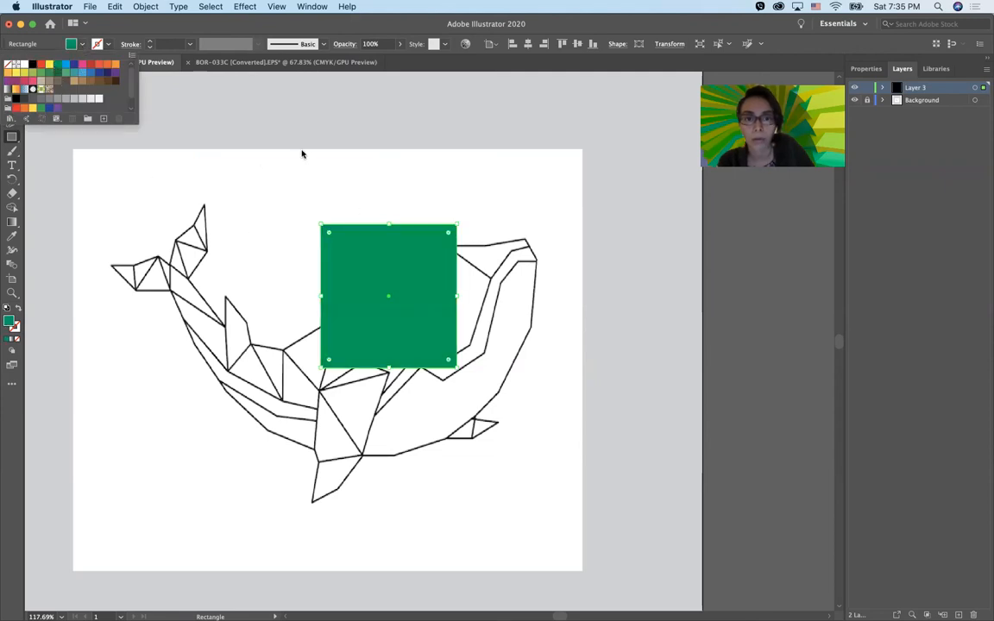
click(82, 72)
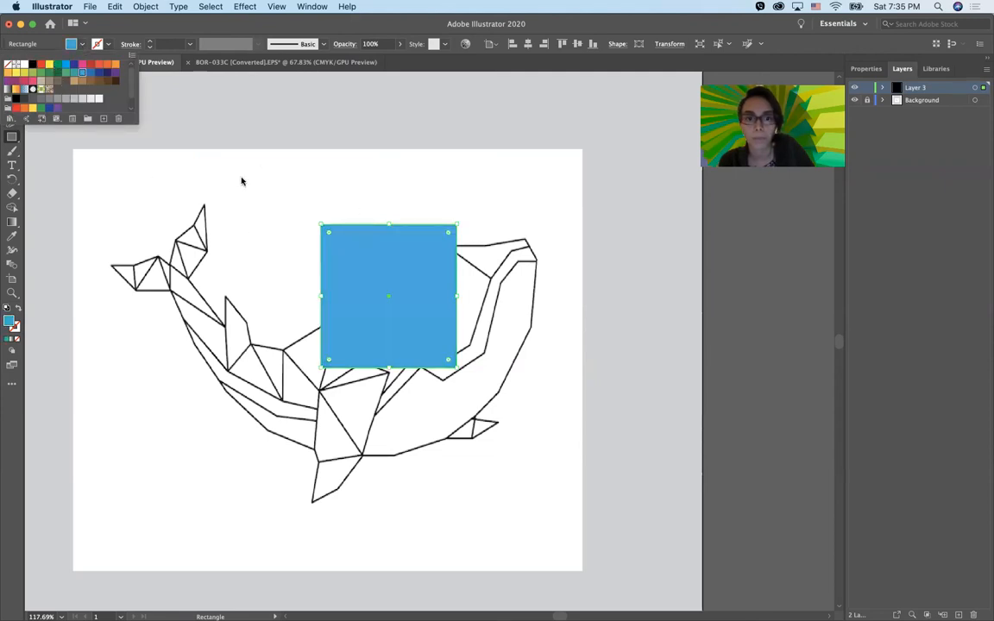
- Lower the light blue rectangle's opacity to 64% so the line drawing shows through
click(864, 69)
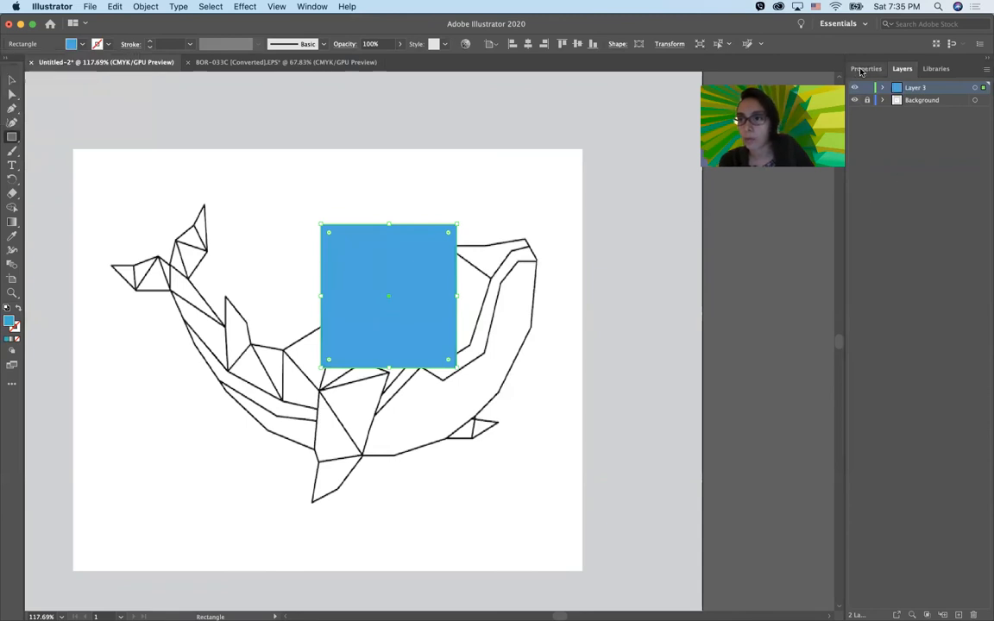
click(864, 69)
click(935, 233)
drag(936, 248, 909, 250)
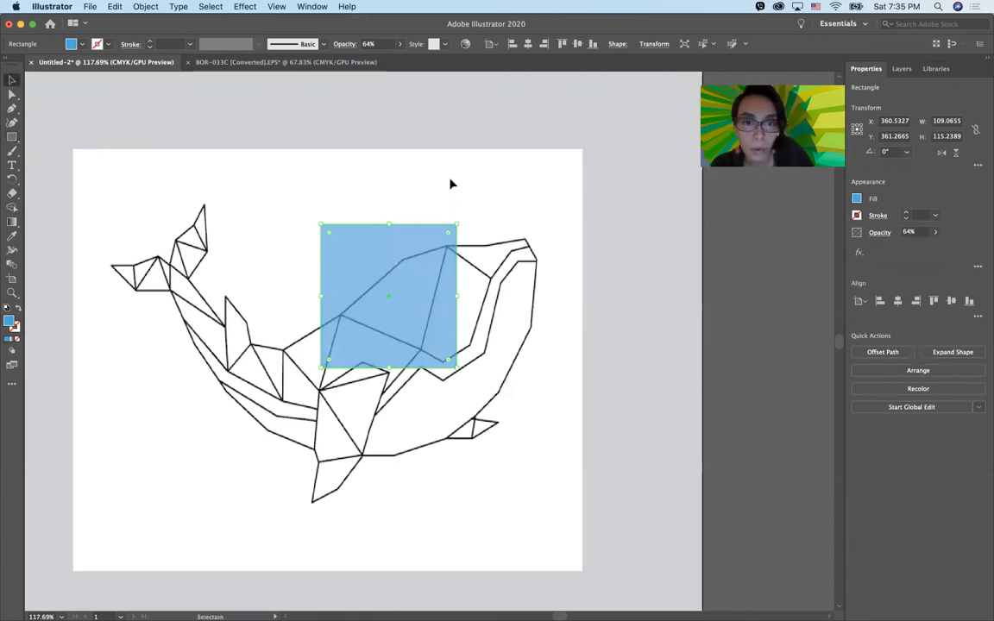
- Move the light blue rectangle's four anchor points onto the corners of the whale's upper back facet and deselect the shape
key(a)
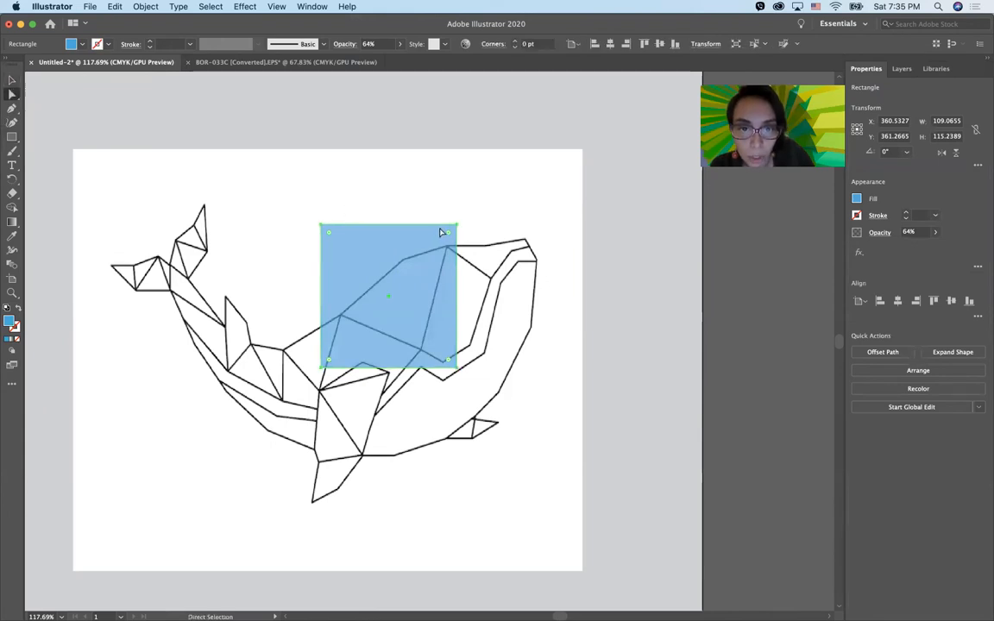
drag(456, 226, 447, 249)
drag(318, 232, 404, 261)
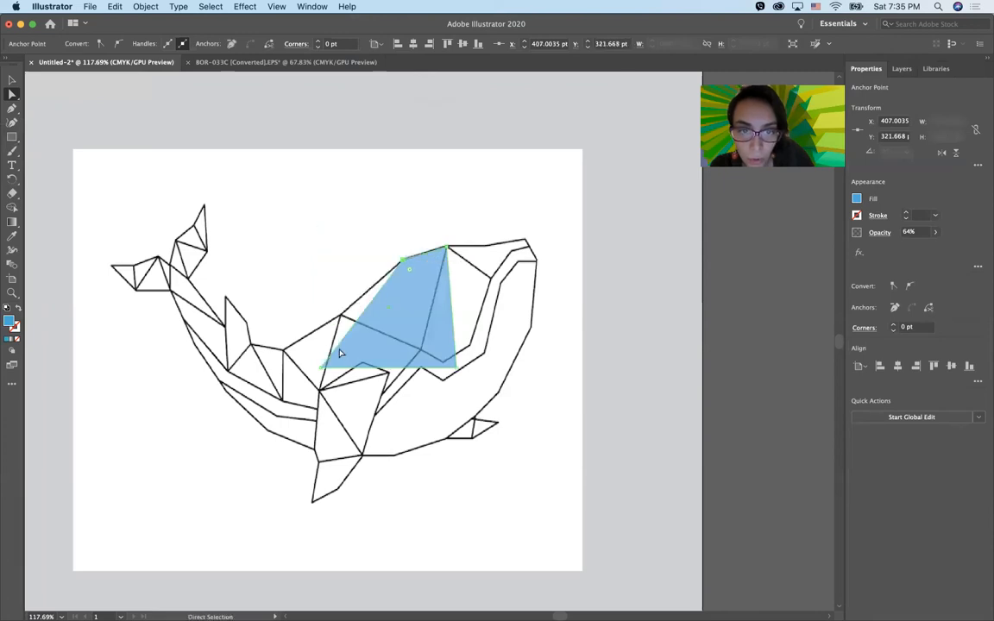
drag(319, 371, 341, 315)
drag(452, 365, 422, 352)
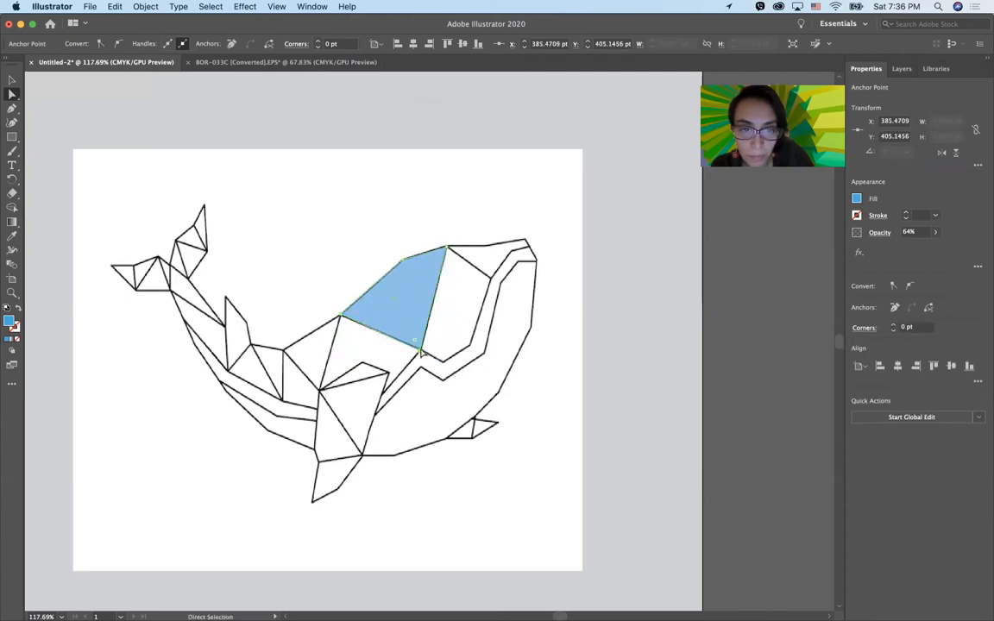
click(423, 423)
- Draw a second rectangle about 61 by 69 pt between the tail and the back, and fill it with dark blue
click(12, 136)
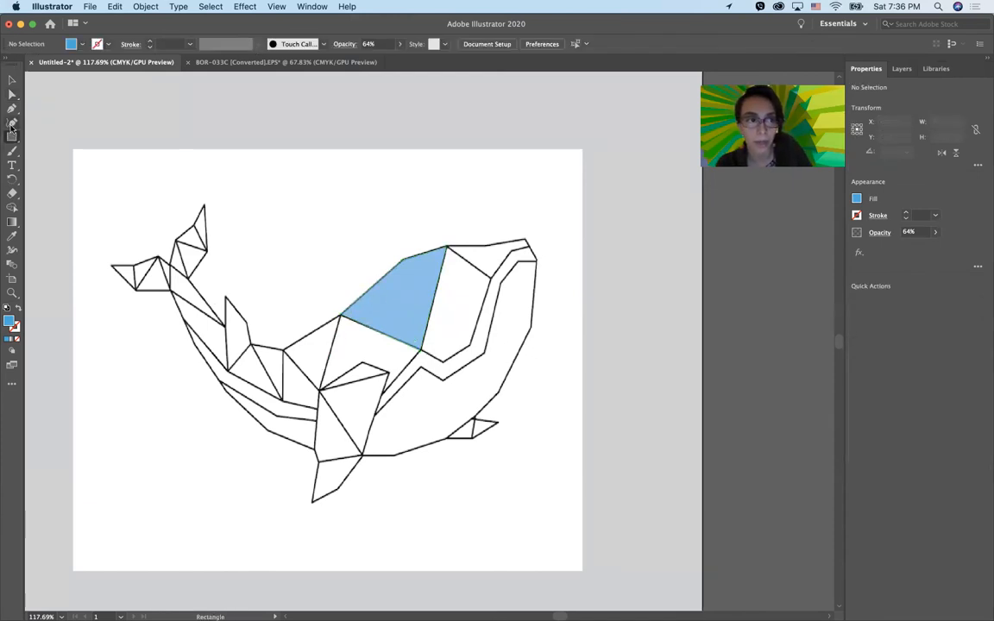
key(F7)
drag(218, 235, 295, 322)
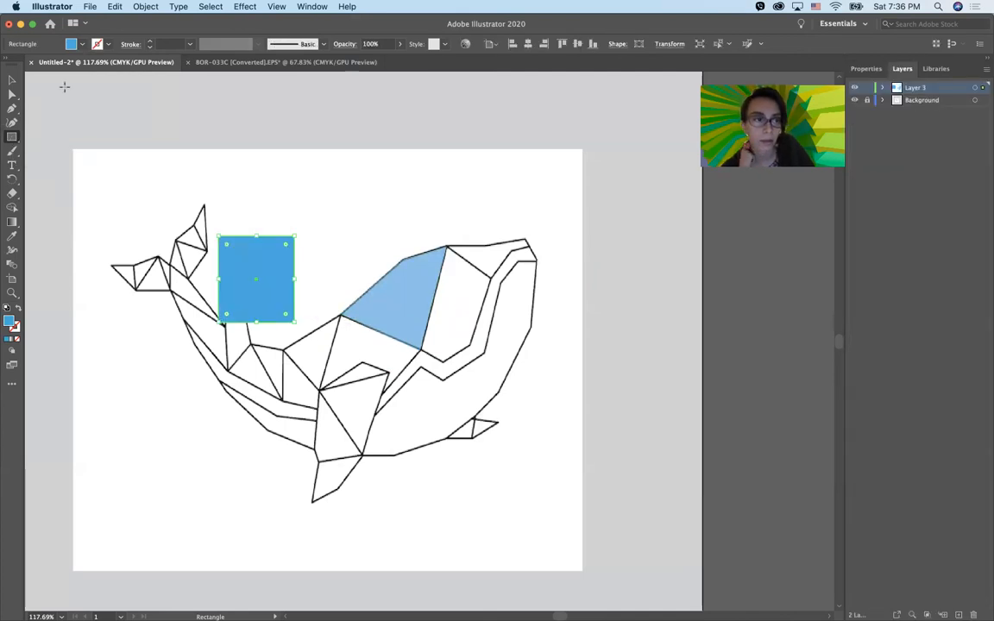
click(81, 45)
click(32, 73)
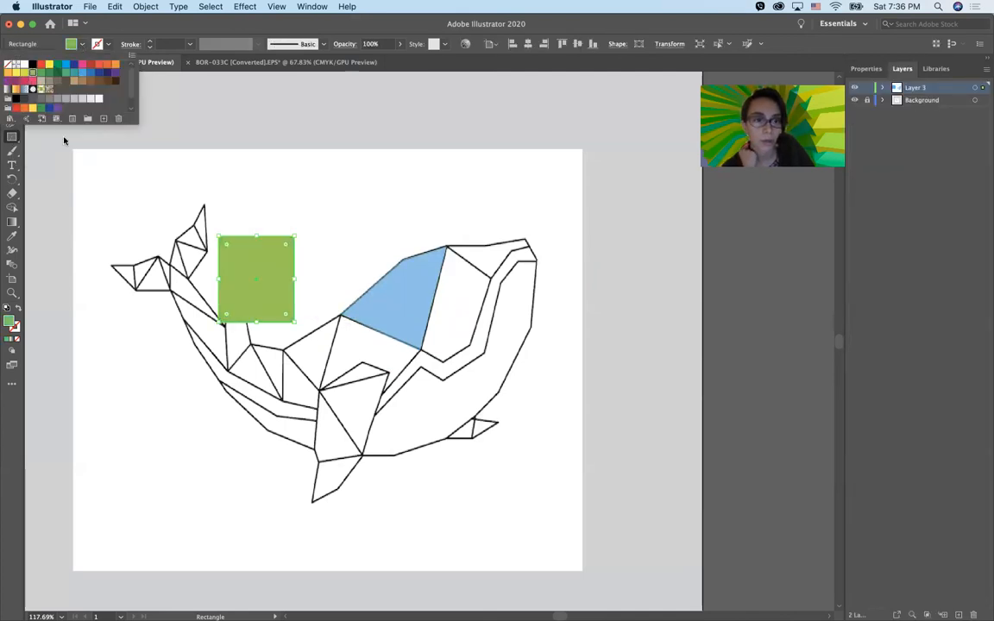
click(99, 74)
click(214, 115)
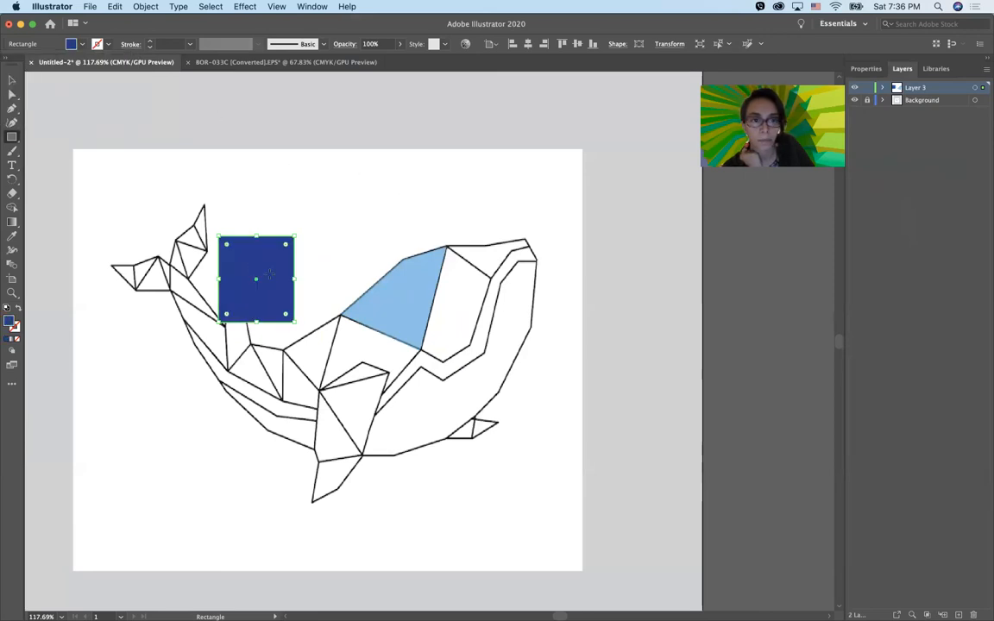
- Set the dark blue rectangle's opacity to 63% and move its upper-left corner to the light blue facet's lower-left corner
click(865, 68)
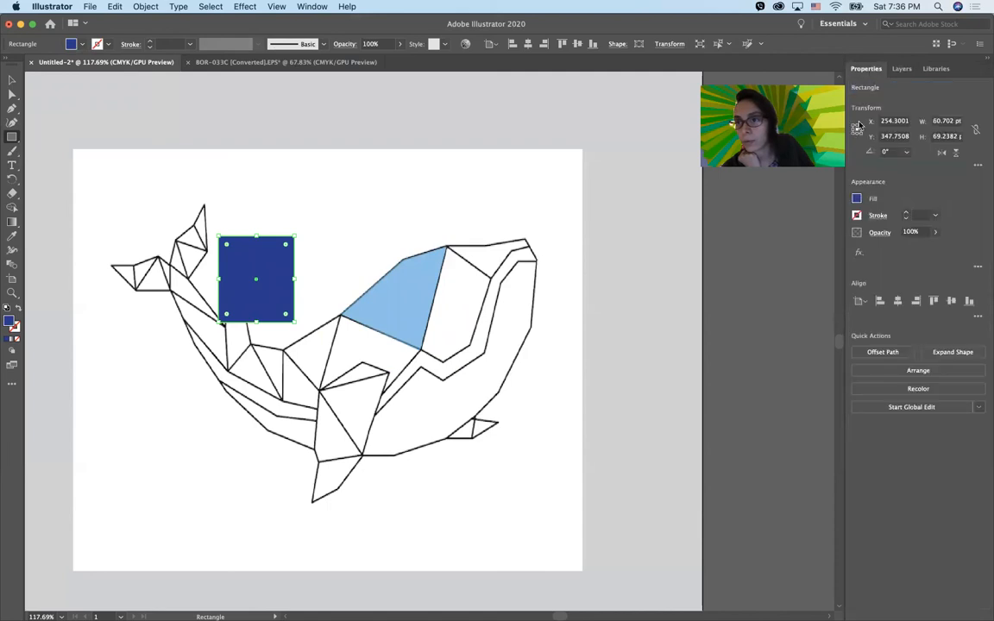
click(917, 246)
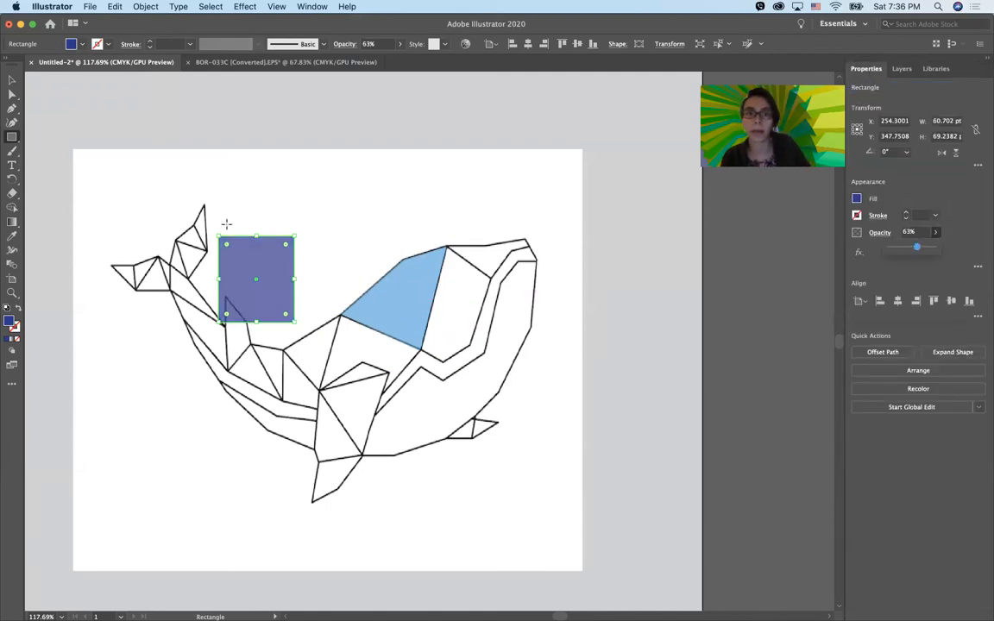
click(12, 80)
drag(252, 261, 387, 300)
scroll(352, 356, up, 5)
key(a)
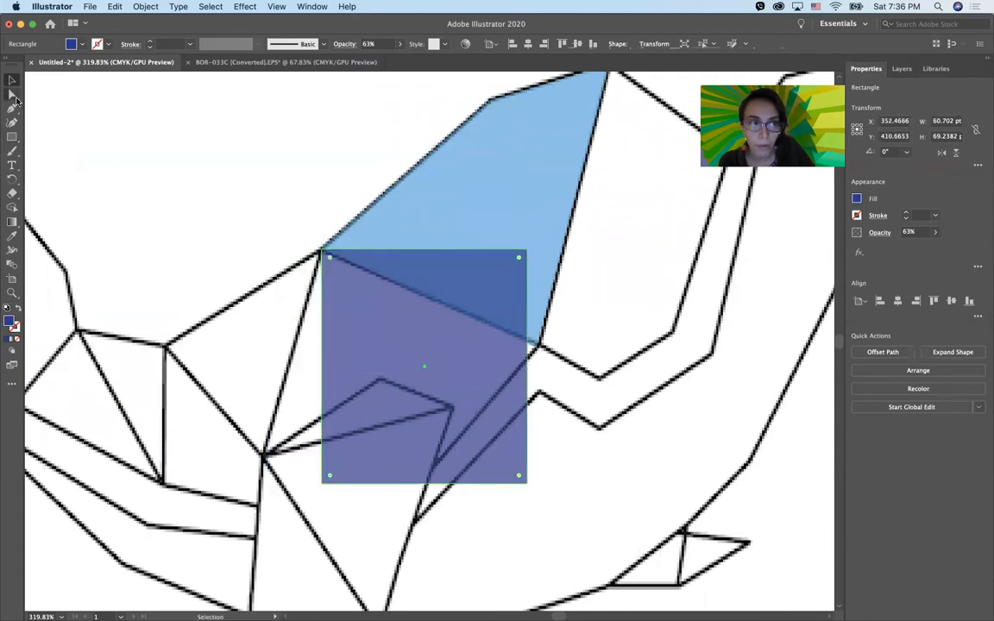
- Try moving the dark blue rectangle's lower-left anchor point, and undo the edit
drag(319, 484, 296, 479)
click(317, 498)
key(cmd+z)
click(316, 493)
click(342, 473)
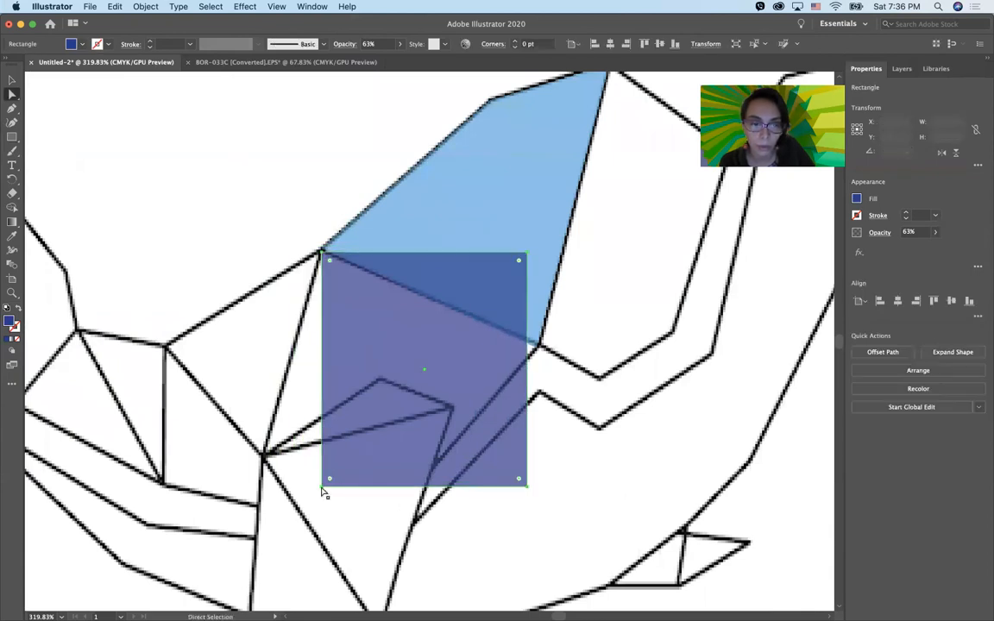
- Move the dark blue shape's lower-left anchor to the fin's left corner and its lower-right anchor to the fin's peak
click(321, 488)
drag(321, 489, 265, 451)
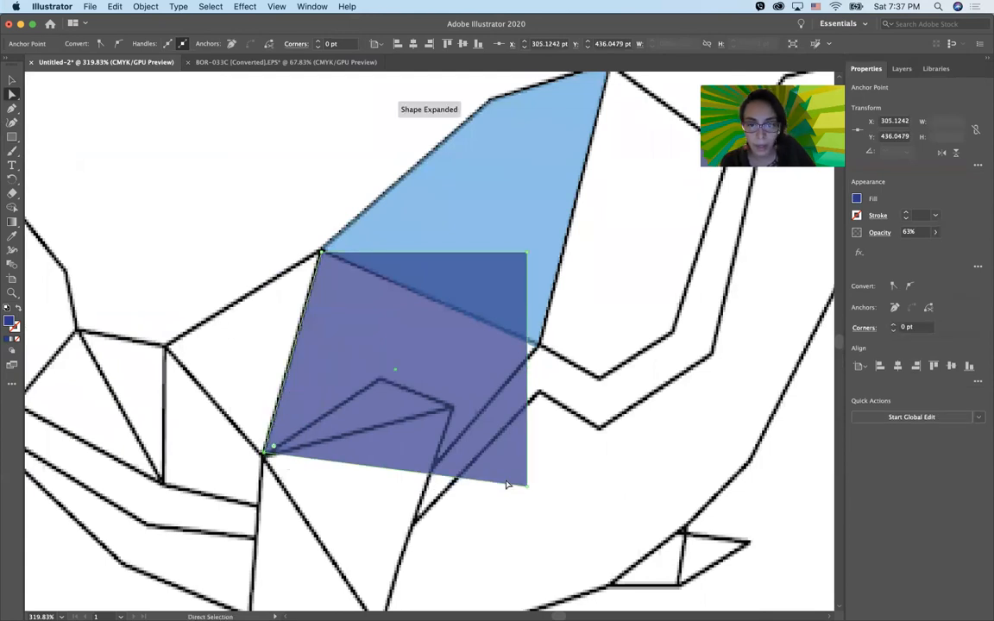
drag(526, 486, 379, 382)
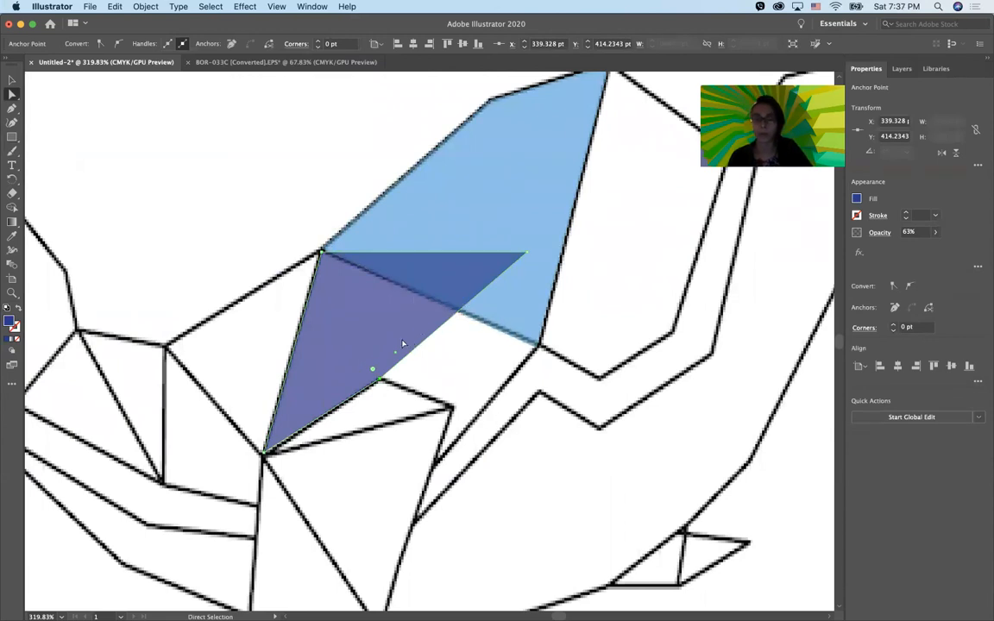
- Add three anchor points with the Pen tool along the dark blue shape's slanted right edge
key(p)
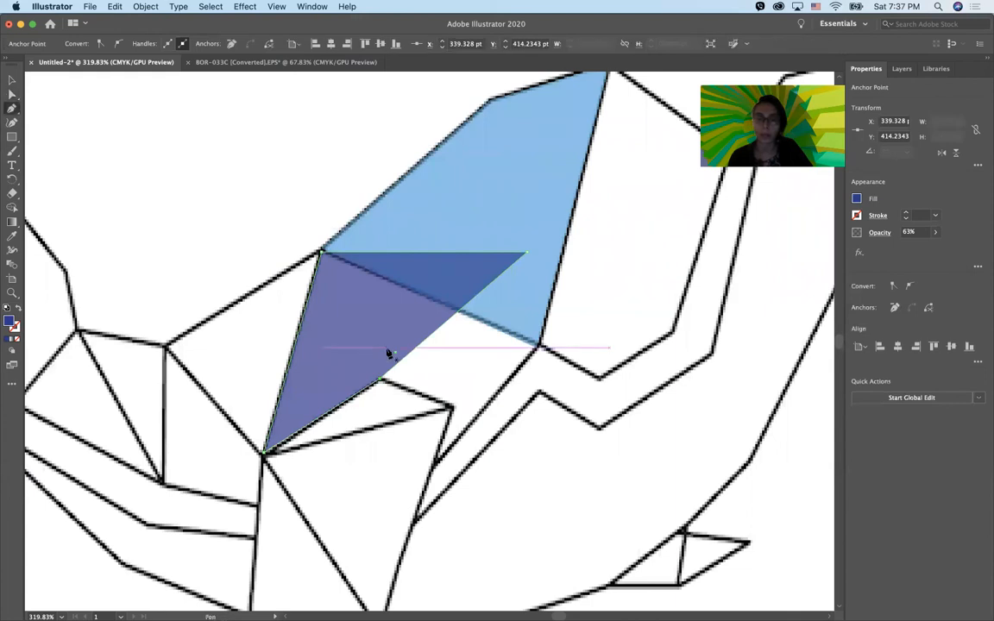
click(456, 316)
click(463, 307)
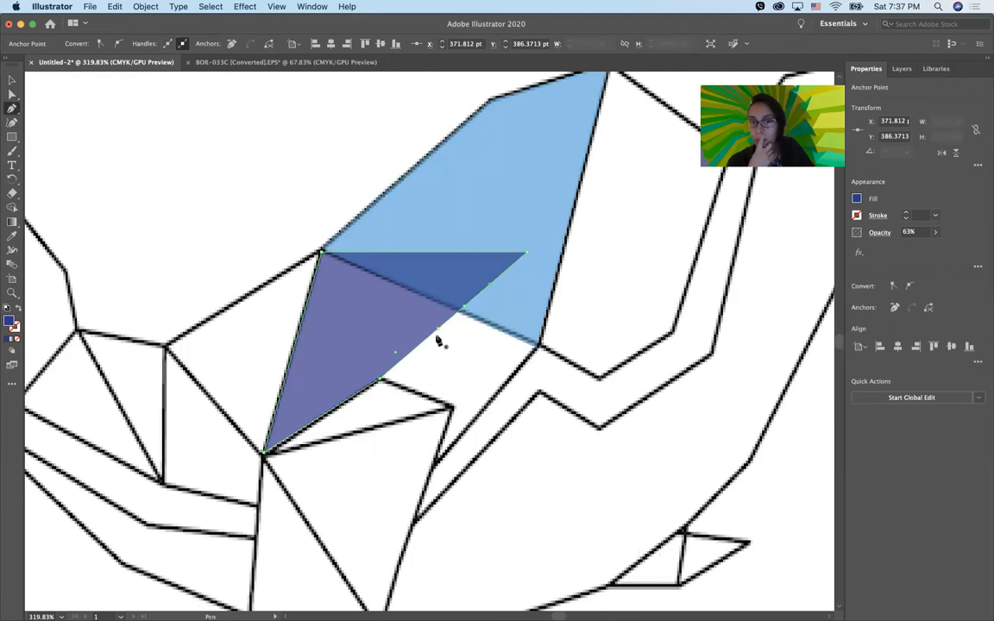
- Move the added anchors and the upper-right anchor onto the remaining corners of the facet below the light blue shape, and deselect
click(10, 95)
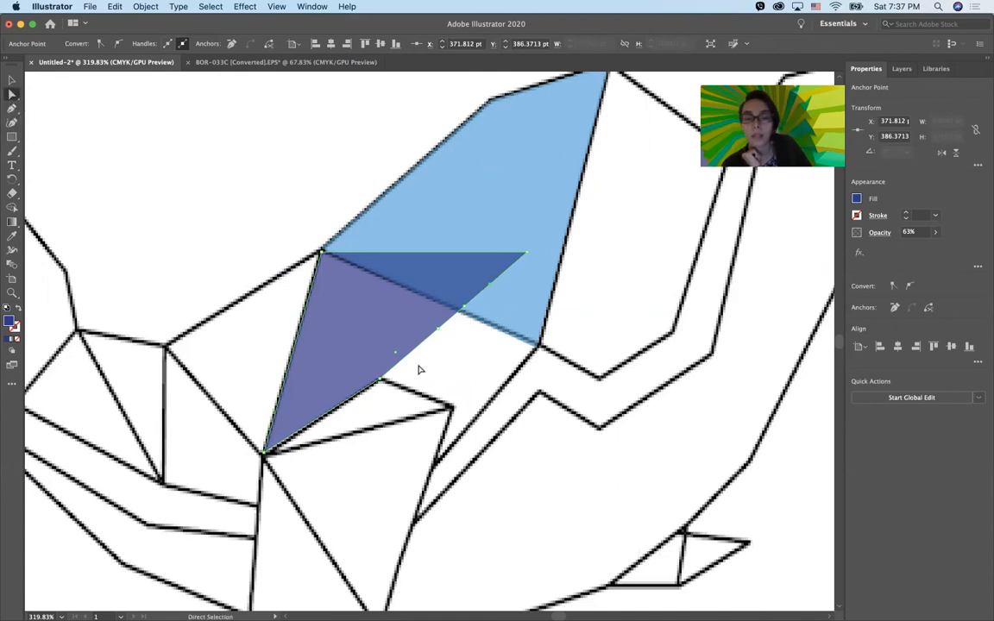
drag(439, 329, 450, 410)
drag(464, 309, 436, 463)
drag(485, 294, 535, 347)
drag(526, 255, 536, 348)
click(198, 320)
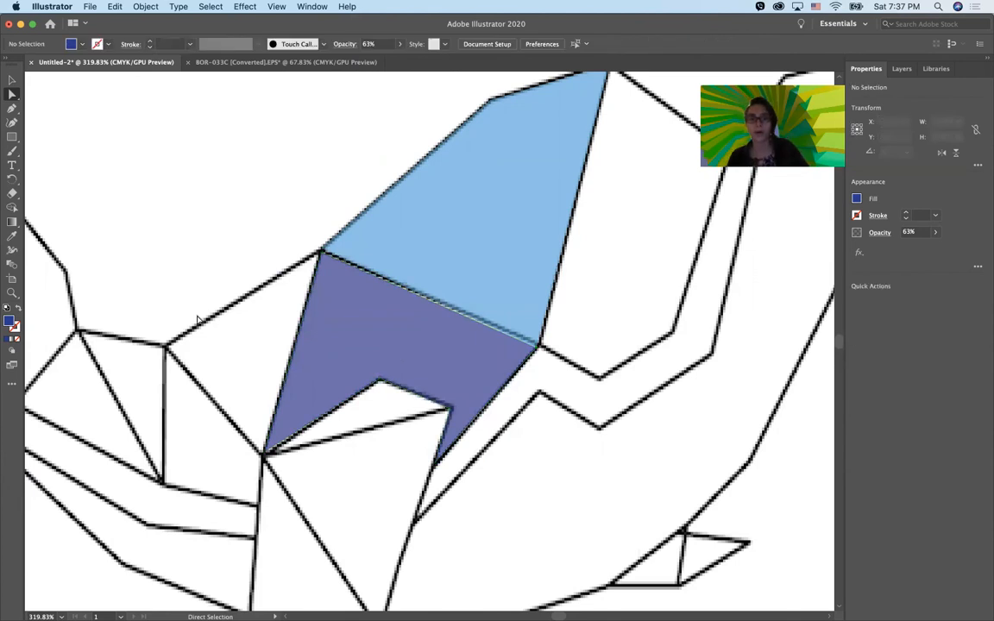
- Show the alternative shape tools grouped with the Rectangle tool
scroll(198, 319, down, 5)
scroll(197, 320, up, 2)
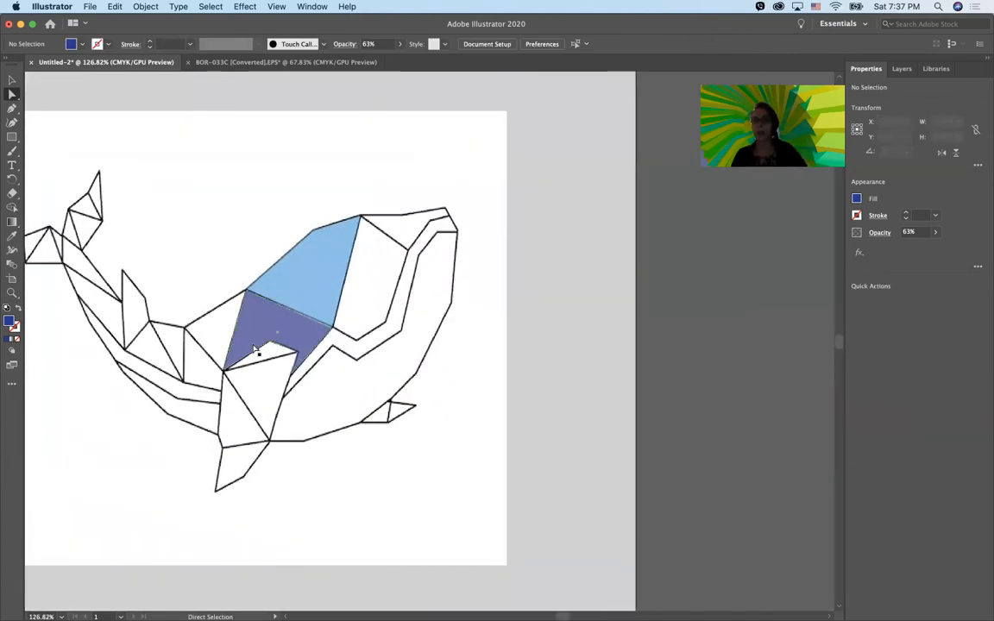
scroll(348, 335, left, 5)
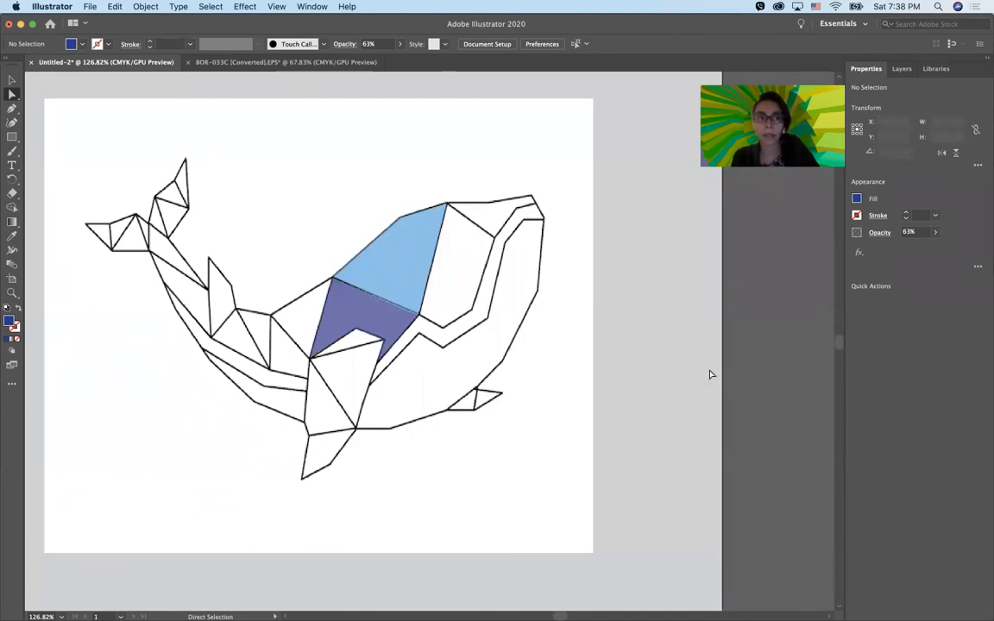
click(12, 137)
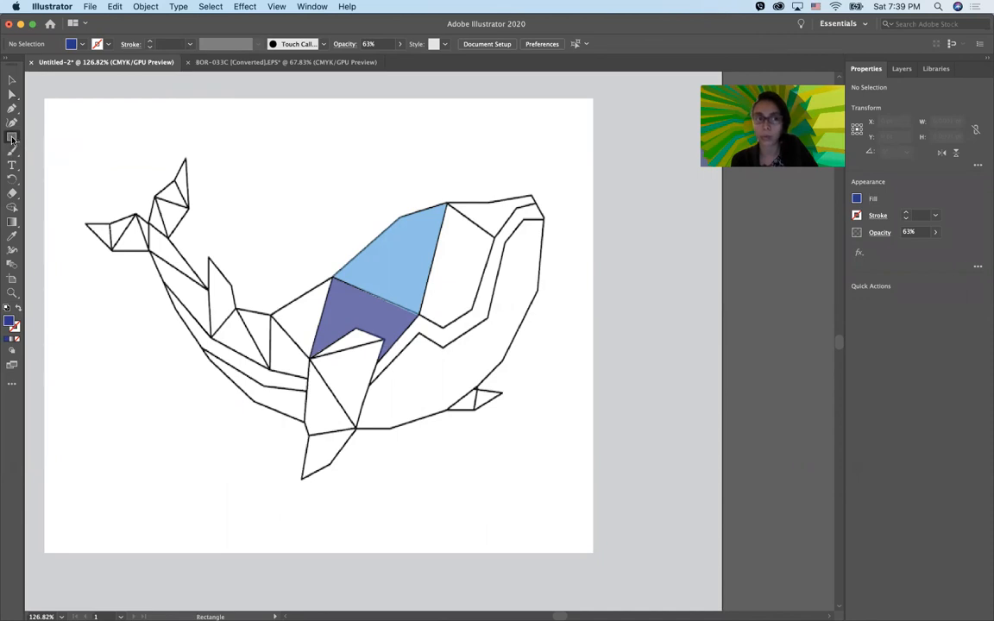
click(12, 138)
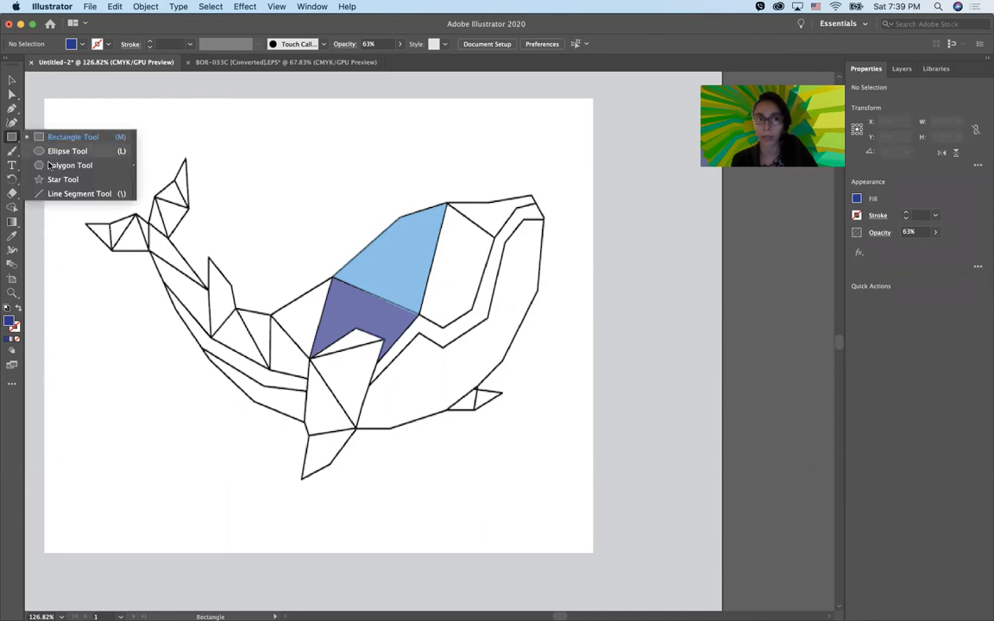